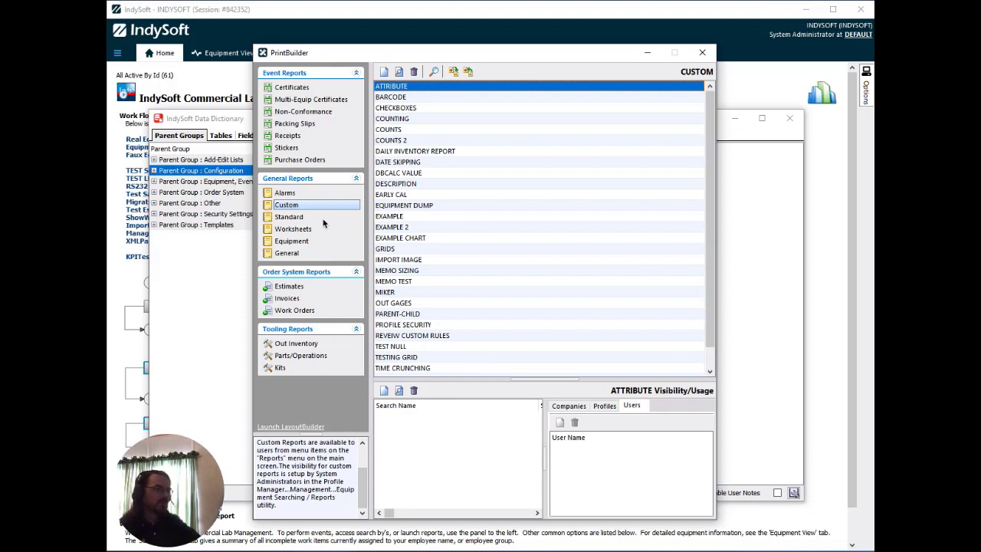
Step: Open the DESCRIPTION custom report in the report designer, preview its output and return to its layout
left_click(411, 185)
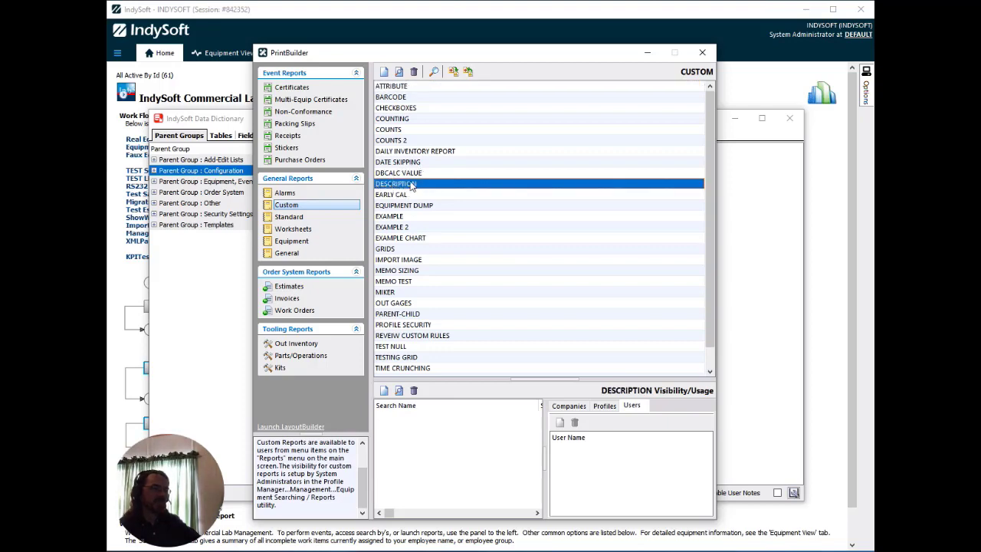
double_click(422, 189)
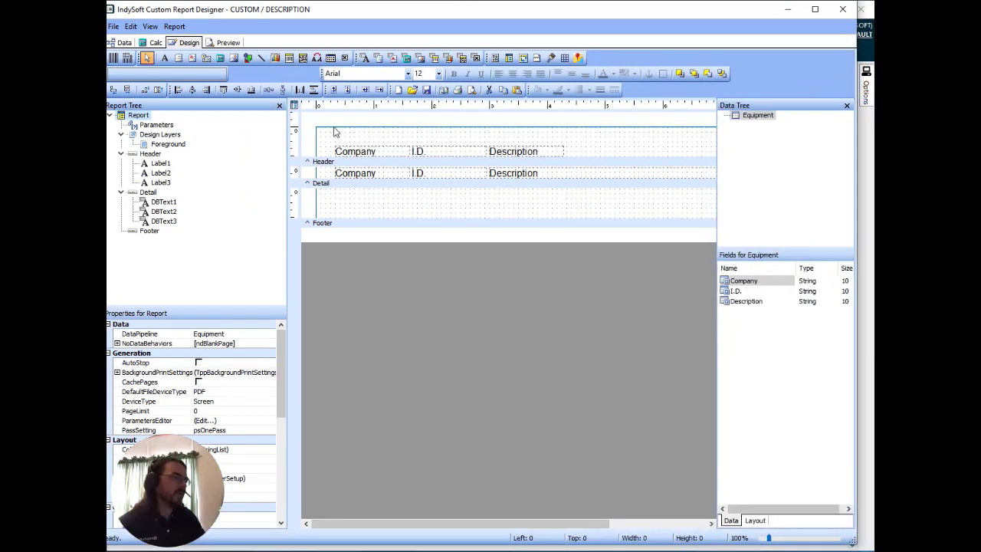
left_click(224, 43)
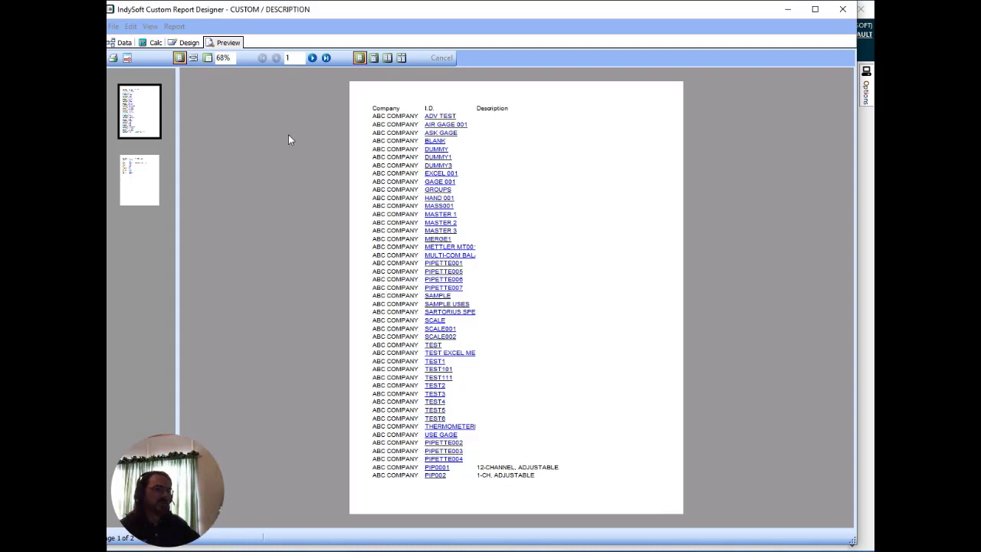
left_click(188, 43)
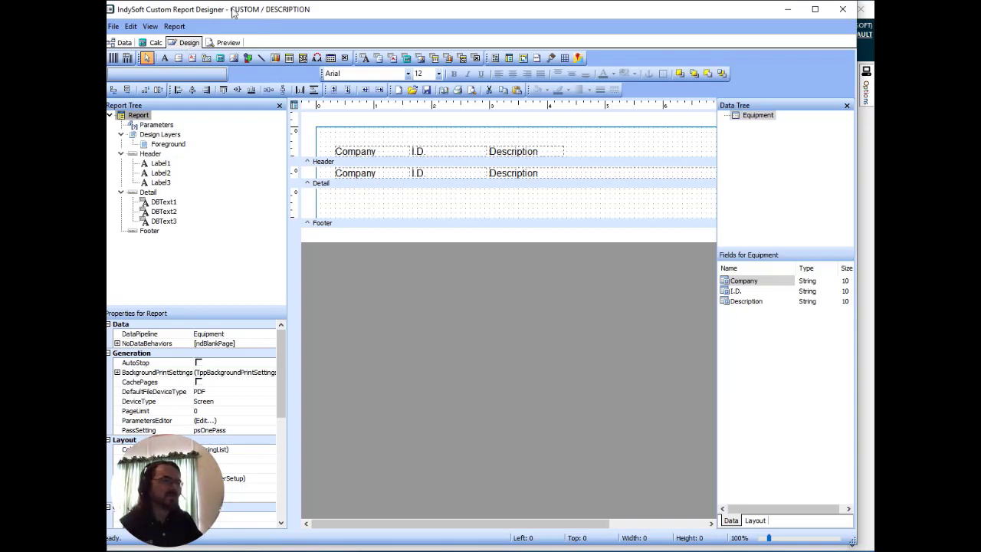
Step: Add a report group that breaks on the Equipment.Description data field
left_click(174, 26)
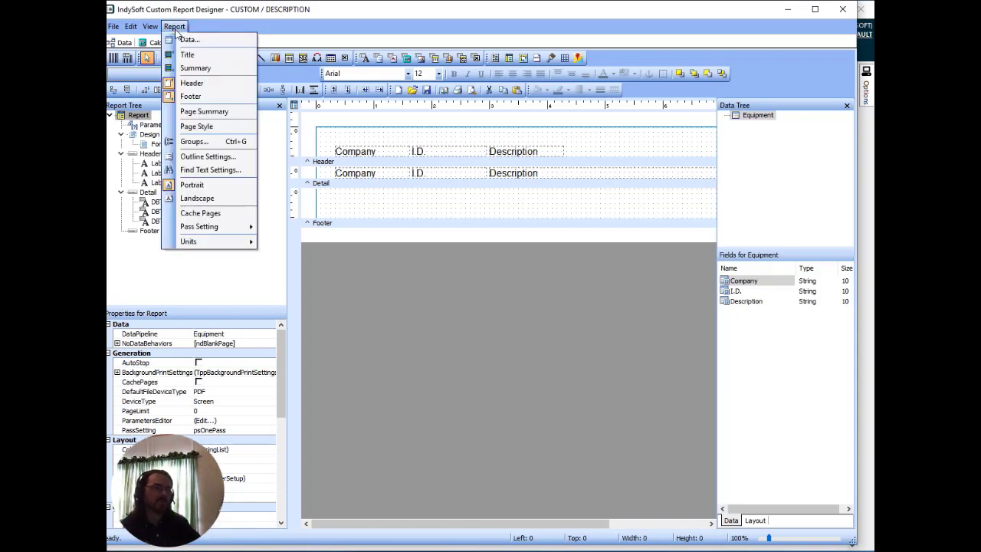
left_click(196, 141)
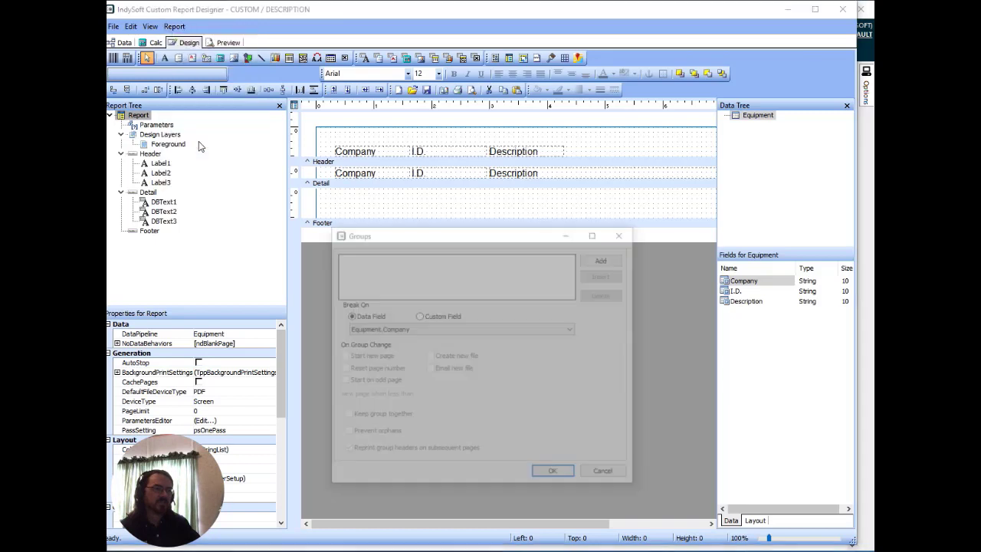
left_click(399, 328)
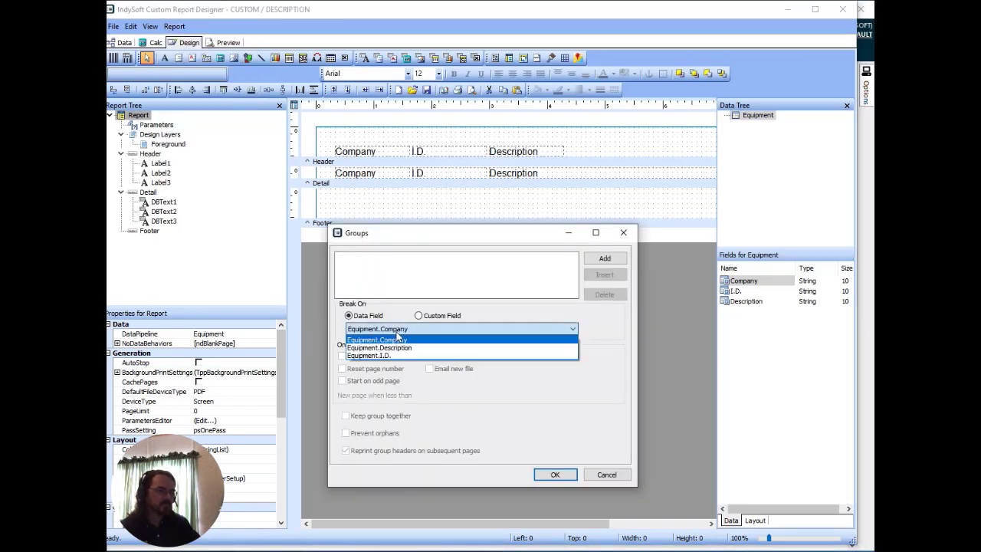
left_click(396, 349)
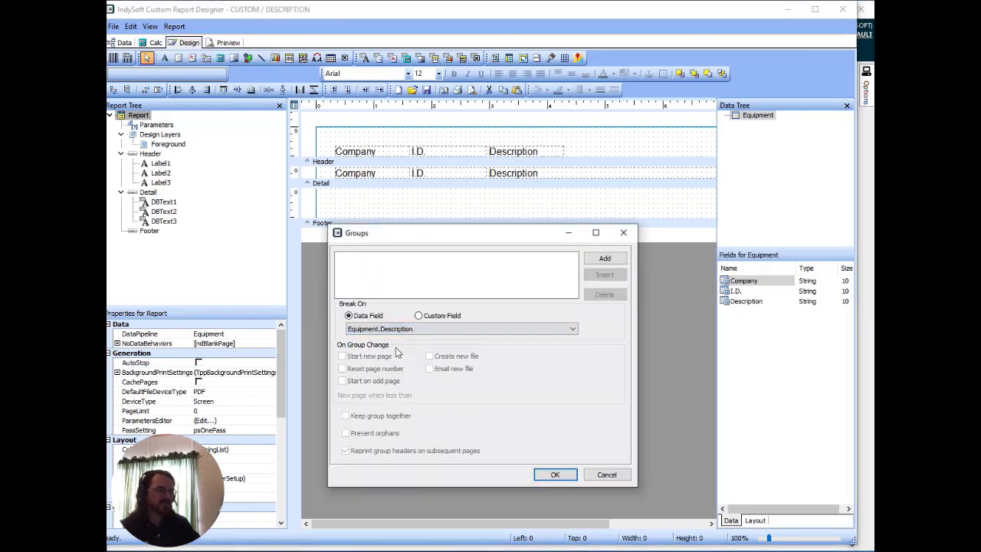
left_click(614, 260)
left_click(555, 474)
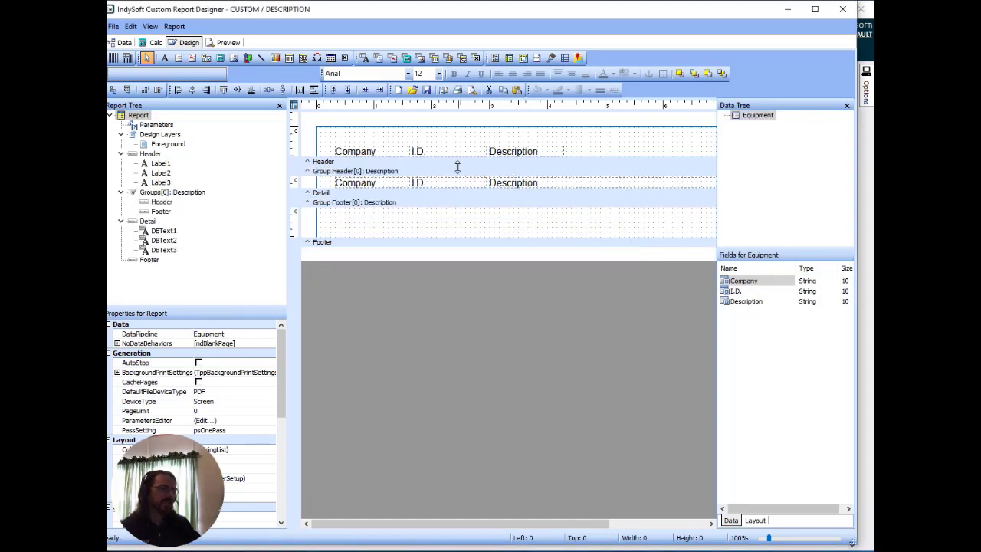
Step: Expand the Description group header band to a height of about 0.41 and move the three column labels into it
left_click_drag(458, 169, 457, 193)
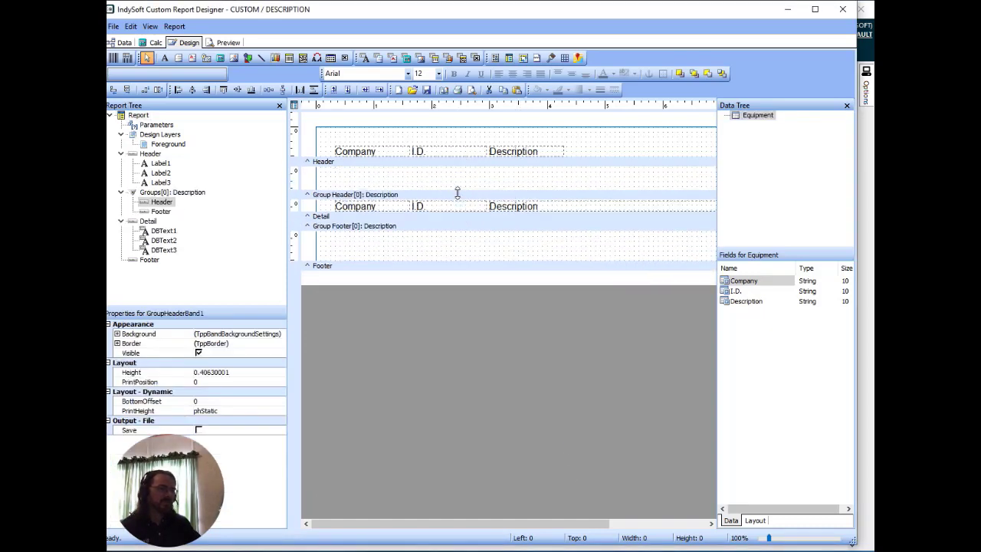
left_click_drag(355, 139, 514, 173)
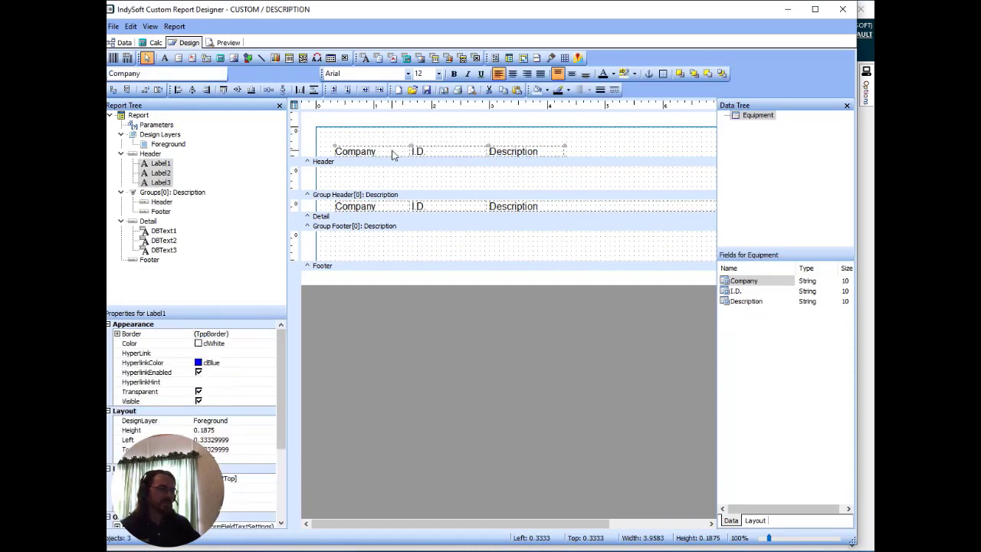
left_click_drag(394, 153, 392, 186)
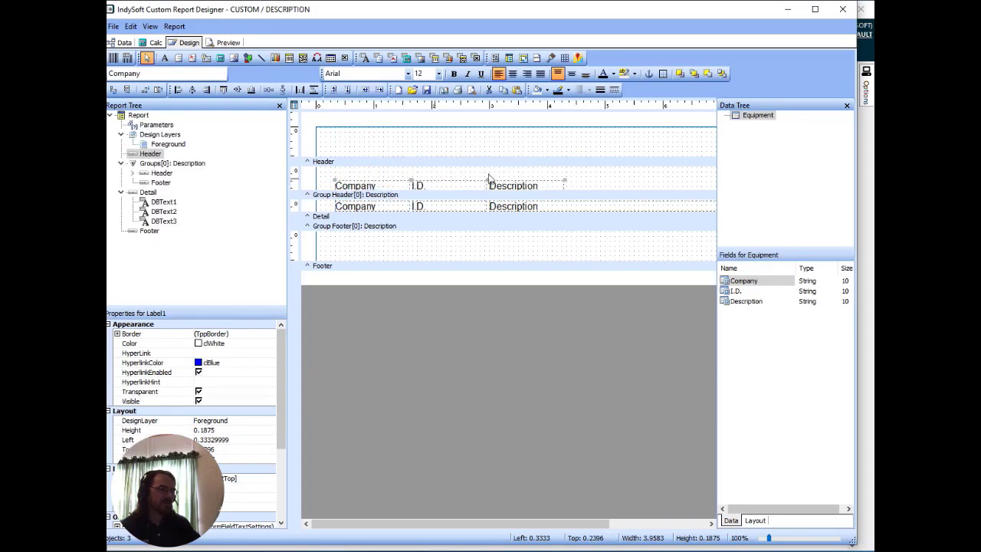
Step: Place the Description label above the Company label in the group header and move the Description data field beside it
left_click(570, 184)
left_click(540, 189)
left_click_drag(541, 189, 383, 175)
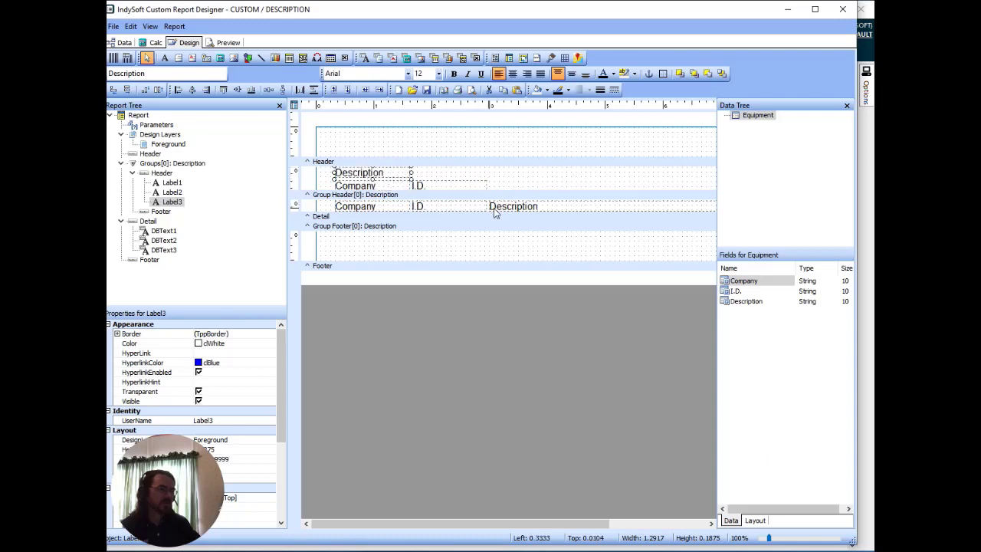
left_click_drag(497, 206, 433, 180)
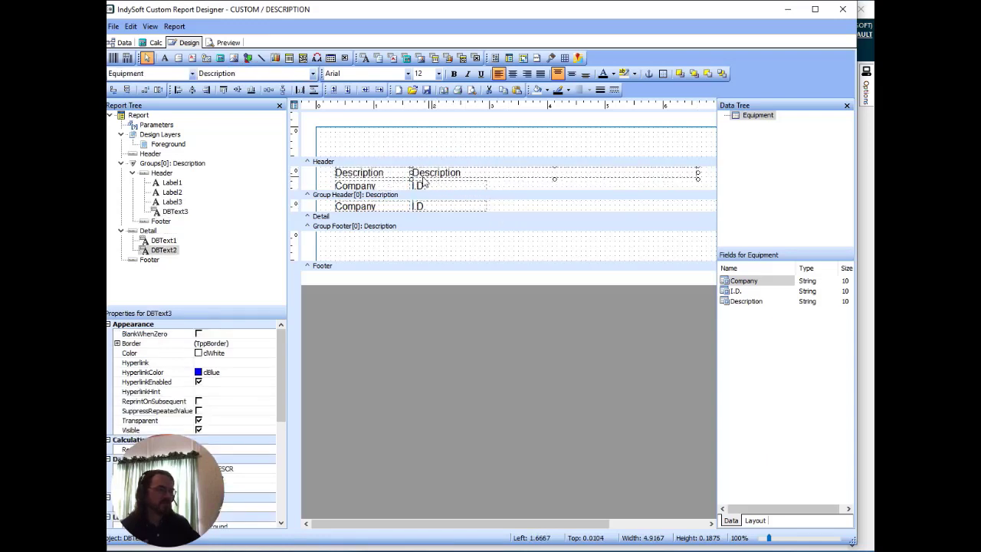
Step: Change the Description label's text to "Description:" and preview the grouped report through page 2
left_click(395, 177)
left_click(162, 73)
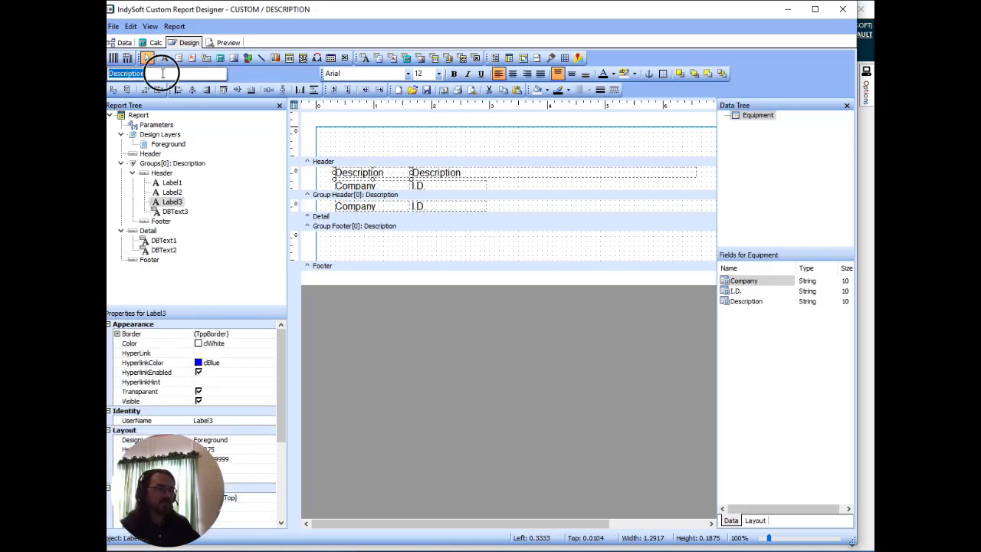
type(":")
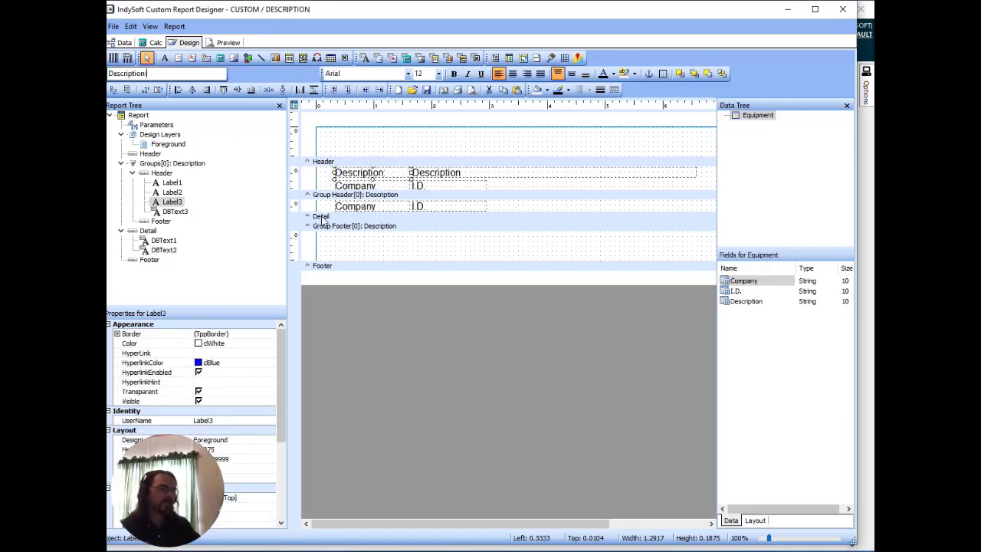
left_click(221, 43)
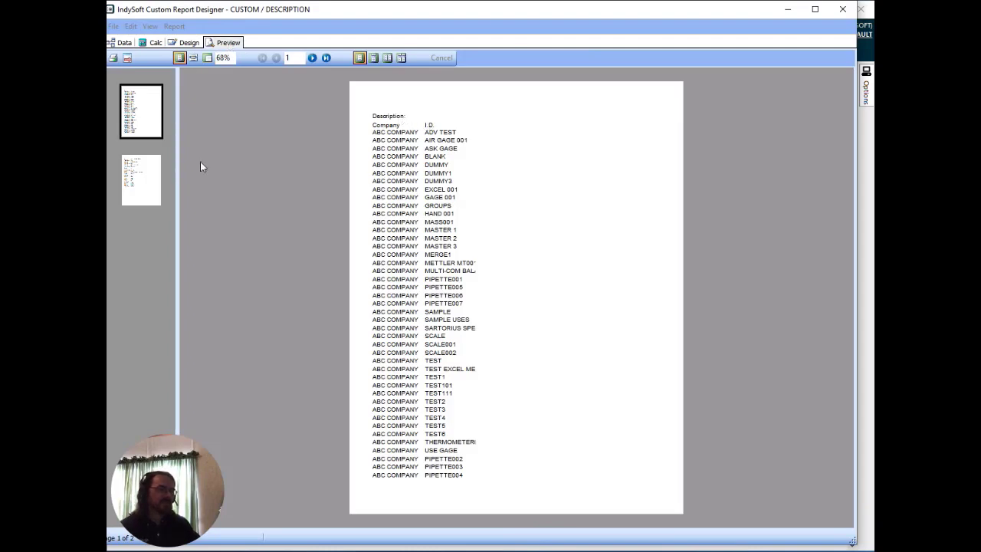
left_click(312, 57)
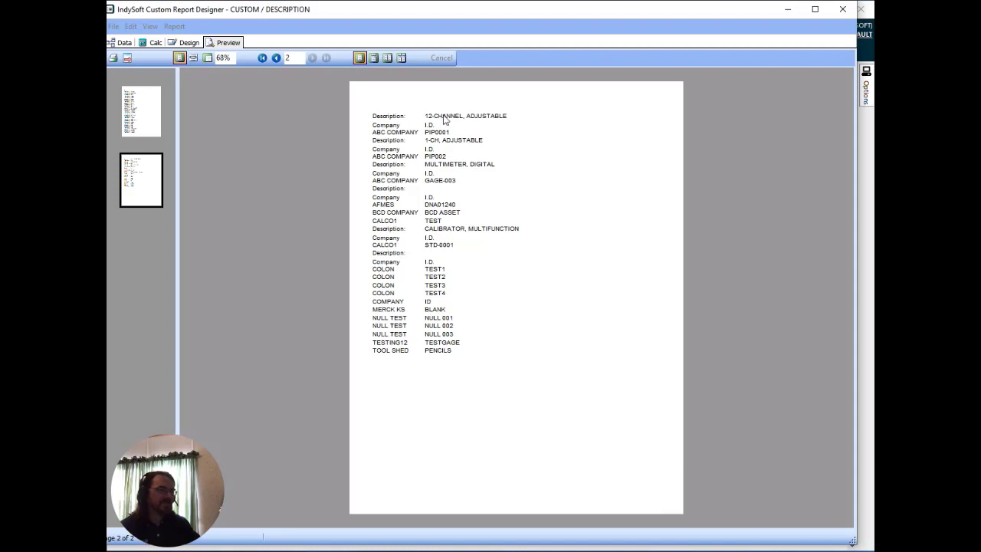
Step: Expand the group footer band to a height of about 0.30 and draw a line in it that spans the parent width
left_click(188, 43)
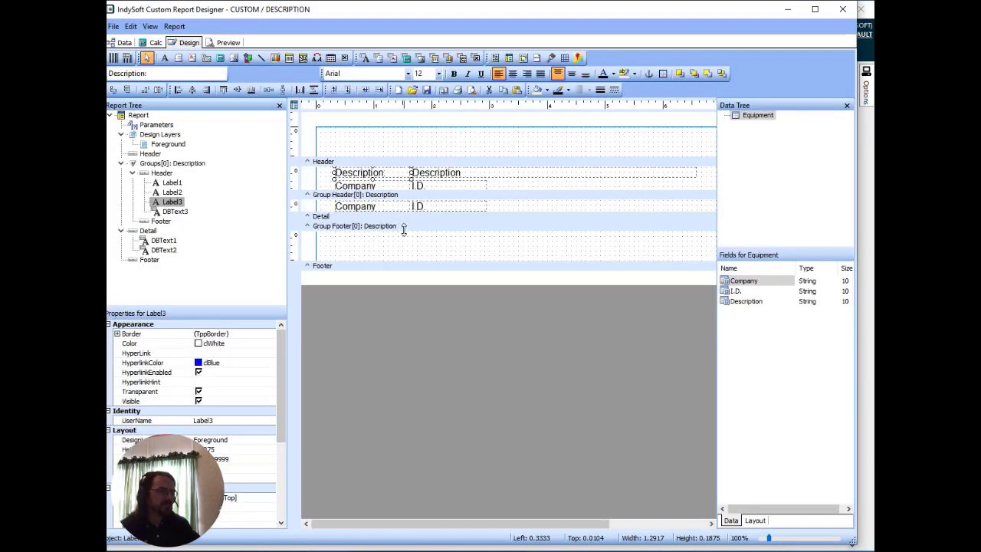
left_click_drag(397, 226, 394, 244)
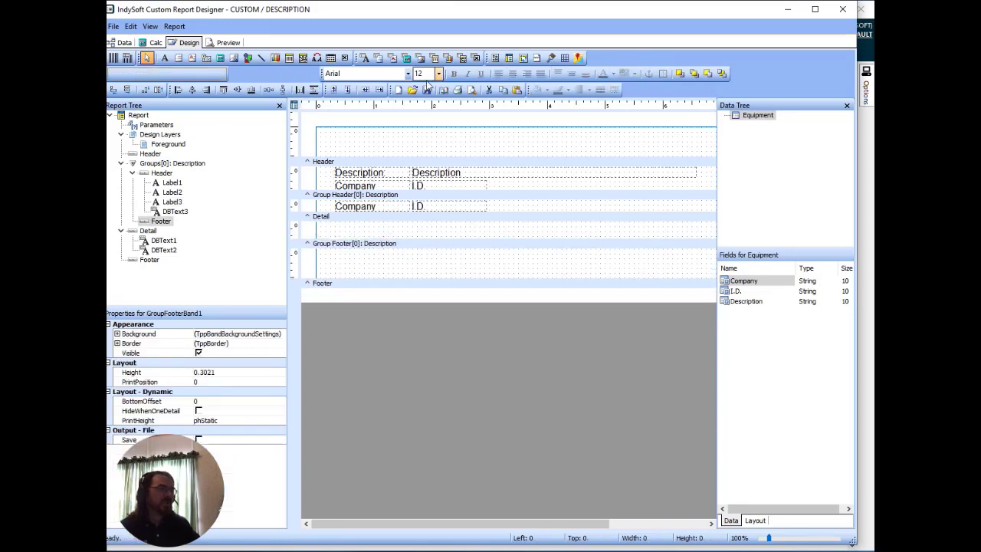
left_click(261, 57)
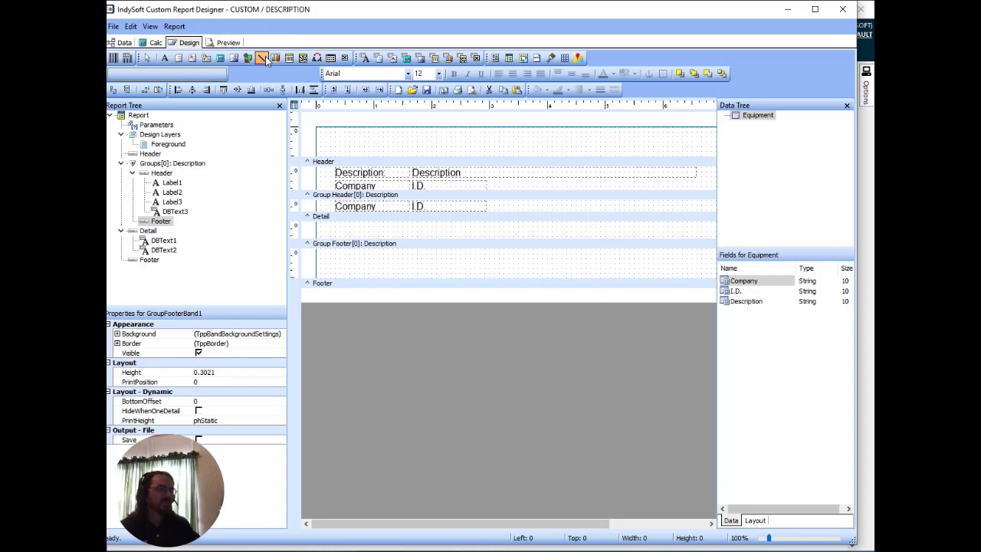
left_click(340, 228)
left_click_drag(341, 227, 374, 236)
right_click(358, 232)
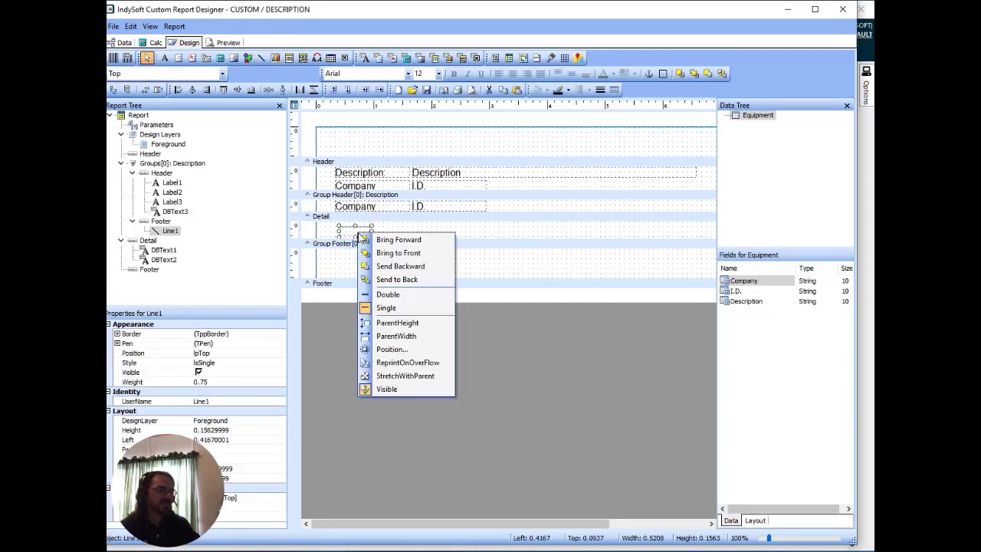
left_click(397, 335)
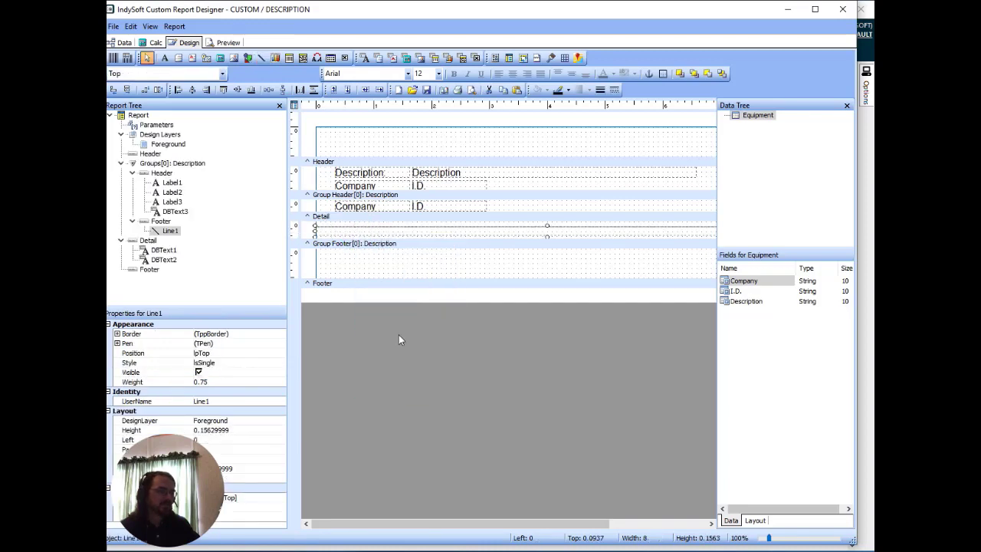
Step: Nudge the line up to the top of the group footer and shrink the band to a height of about 0.17
left_click(466, 230)
key("Up")
key("Up")
key("Up")
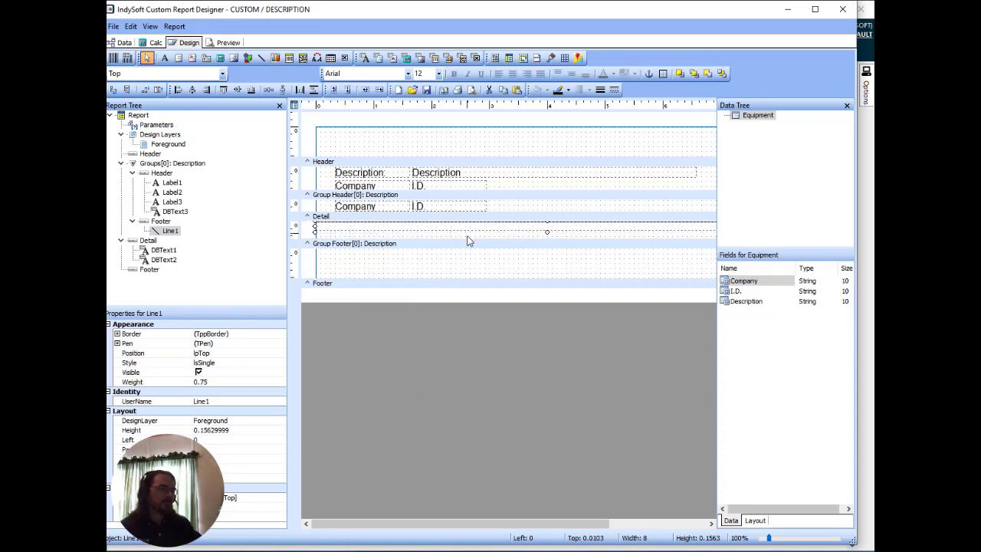
left_click(466, 236)
left_click_drag(466, 236, 466, 228)
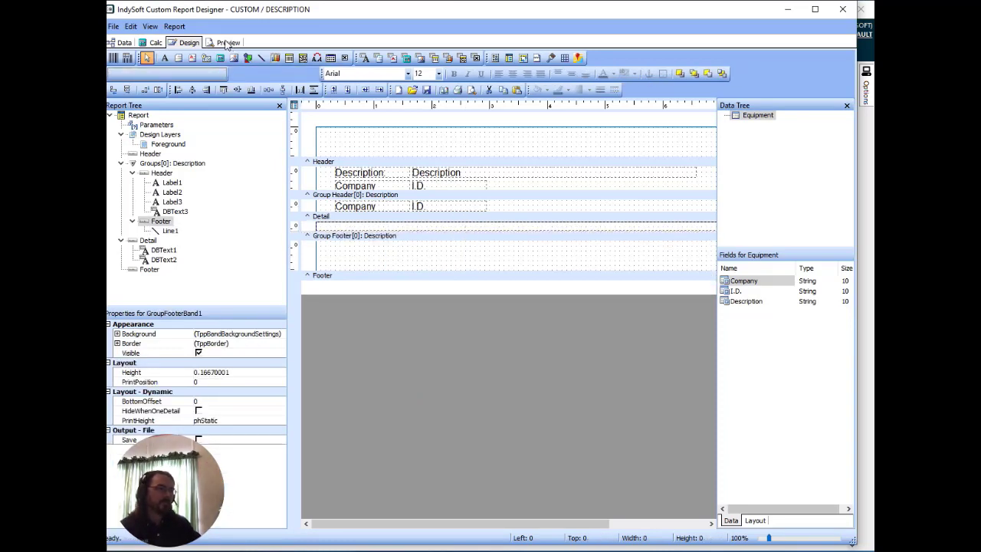
Step: Preview both report pages and examine the separator lines and how the records are grouped by description
left_click(227, 43)
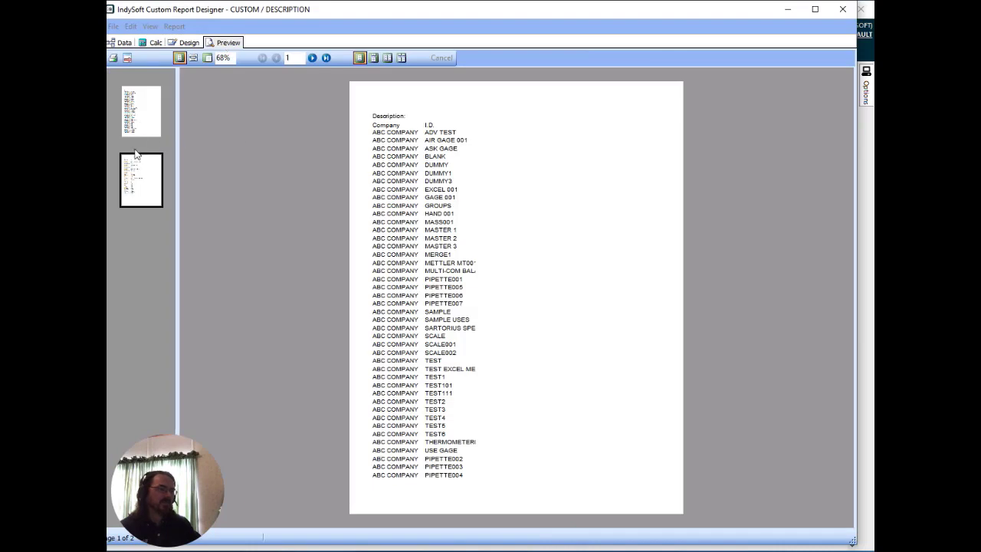
left_click(142, 179)
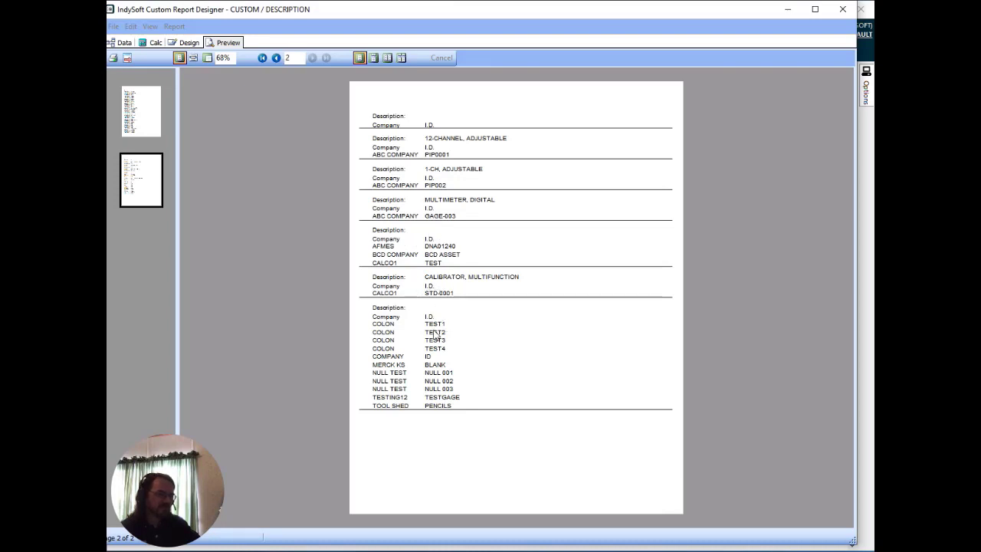
left_click(143, 107)
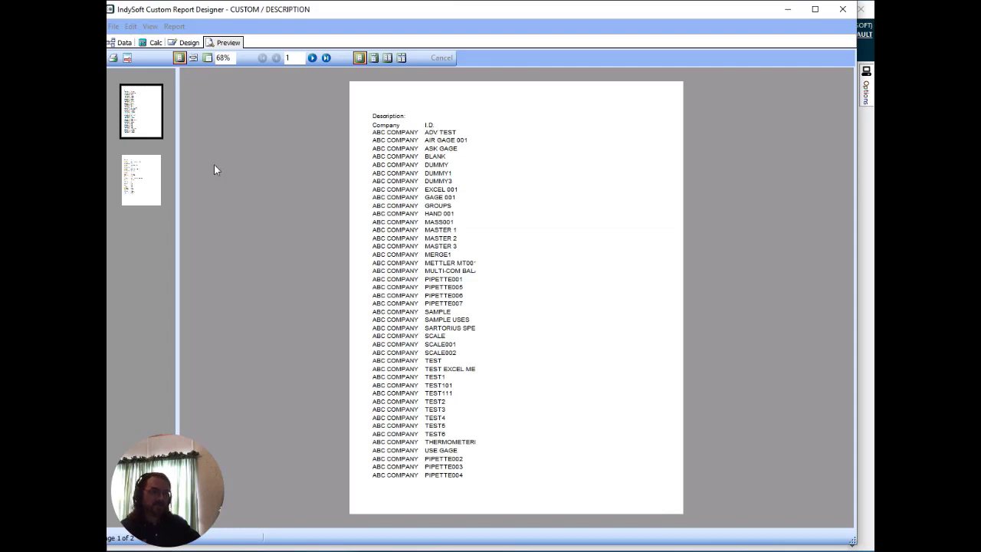
left_click(139, 170)
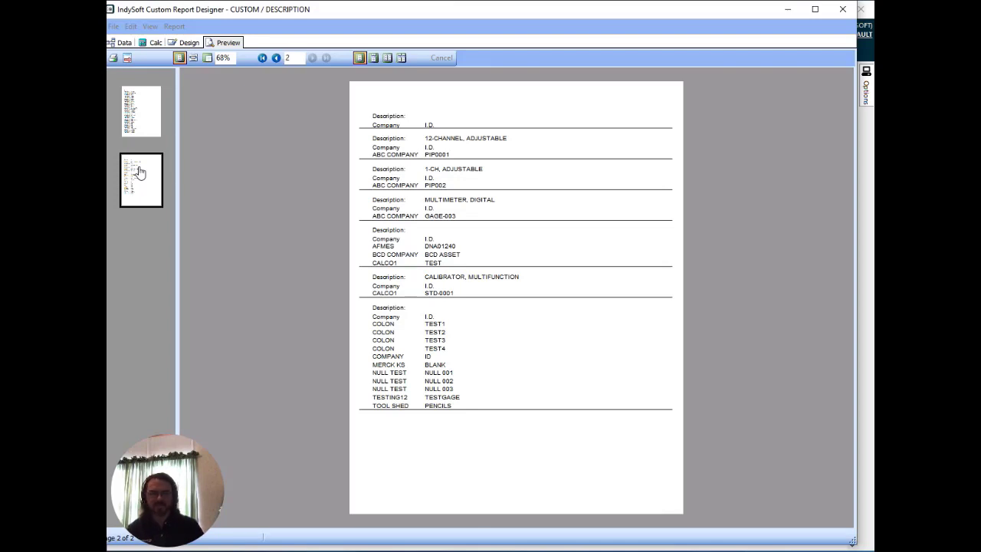
left_click(188, 42)
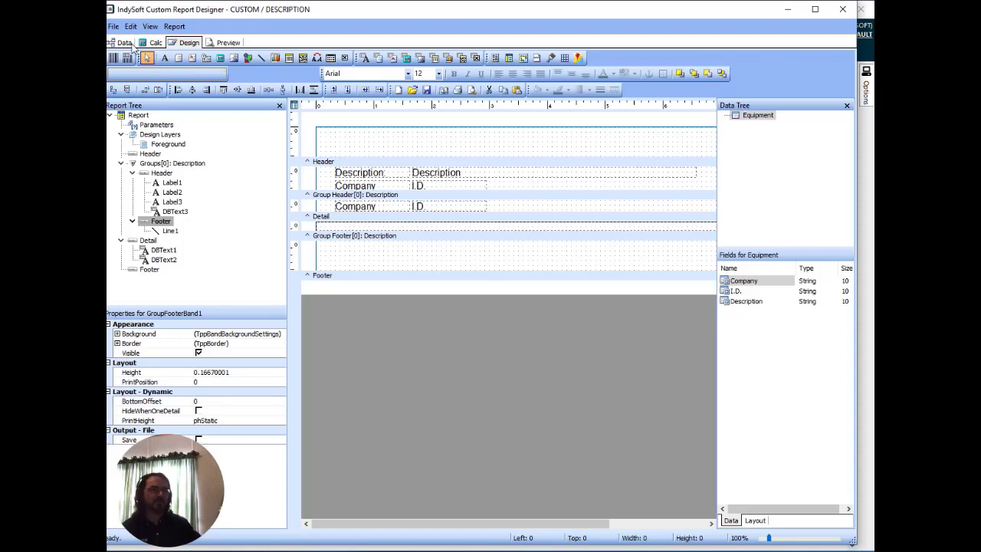
Step: Open the sort settings of the Equipment query and add Company, I.D. and Description as sort fields
left_click(123, 43)
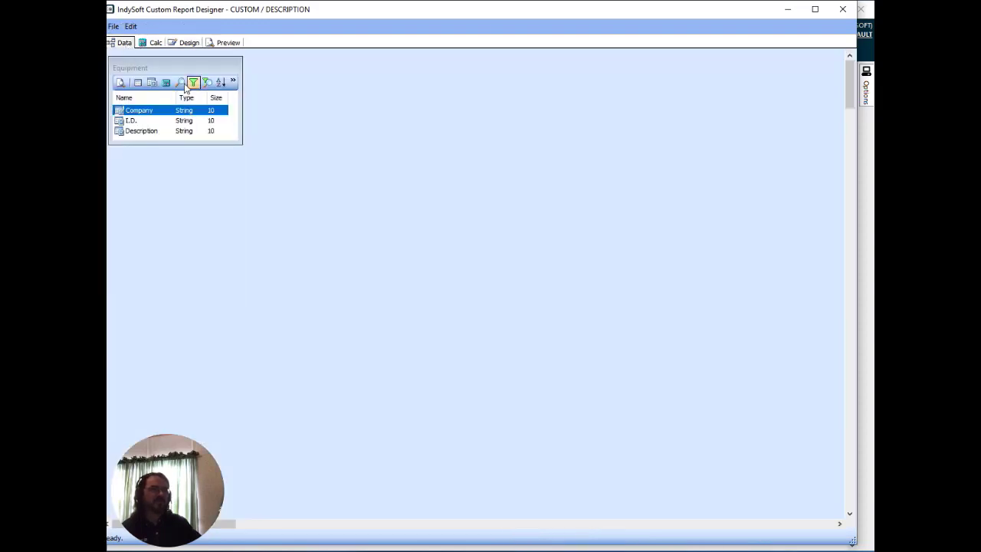
left_click(221, 82)
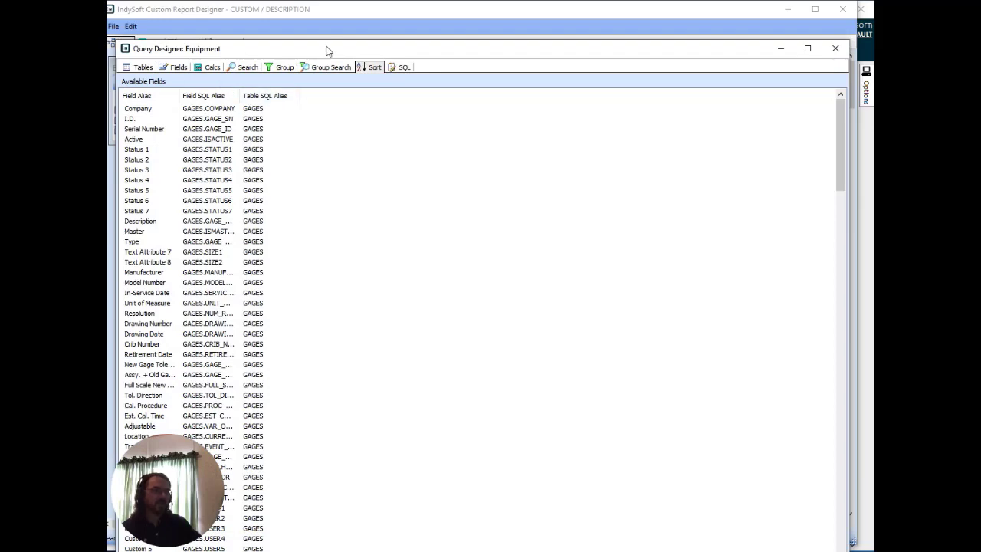
left_click_drag(325, 51, 342, 15)
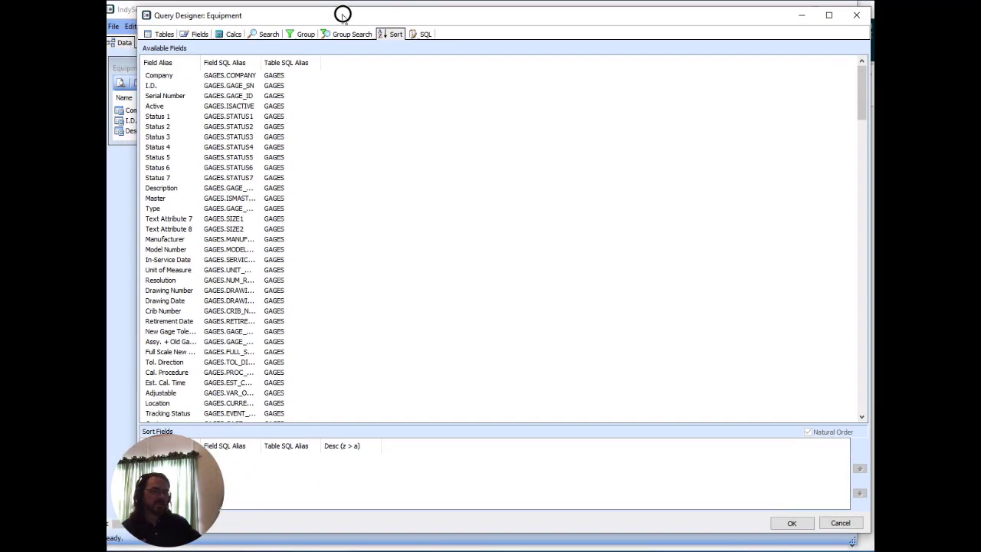
double_click(153, 77)
double_click(153, 76)
left_click_drag(253, 21, 344, 21)
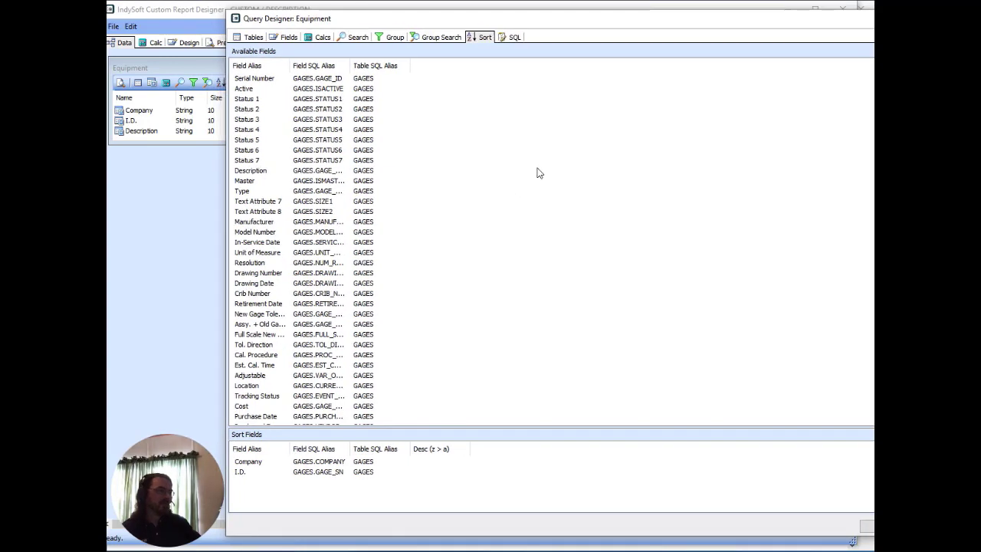
left_click(255, 171)
double_click(256, 172)
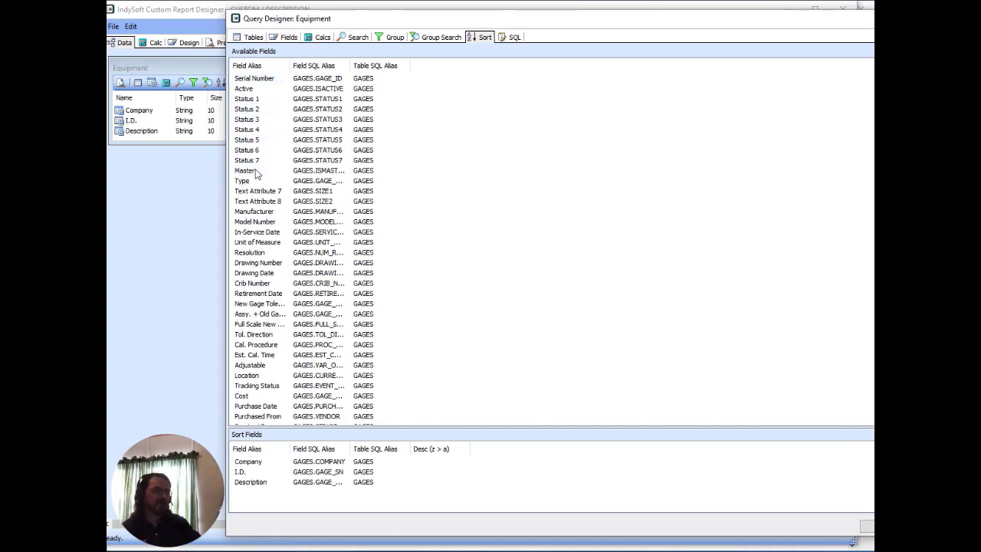
Step: Move Description to first place in the Equipment query's sort order, above Company and I.D., and apply the sorting
left_click_drag(351, 449, 379, 450)
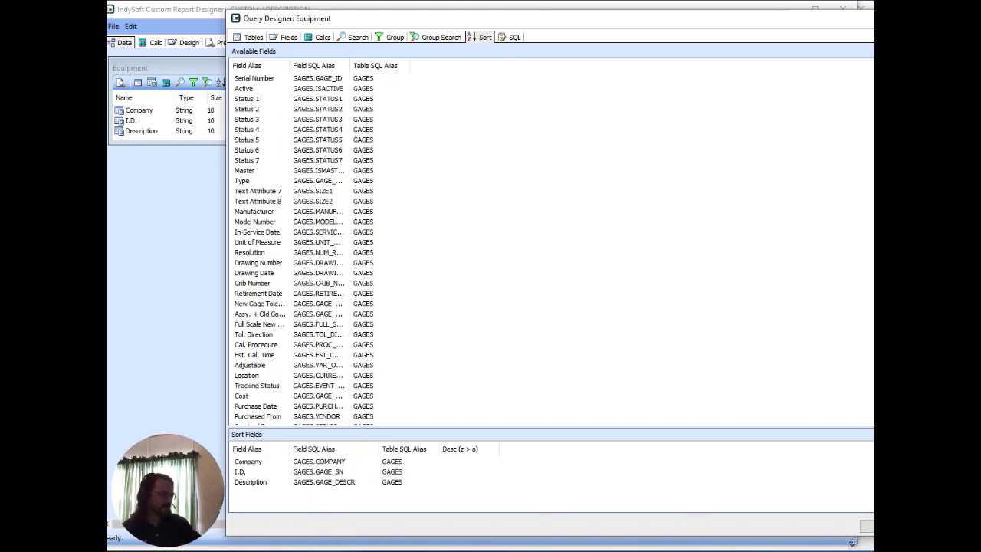
left_click(269, 484)
left_click(831, 471)
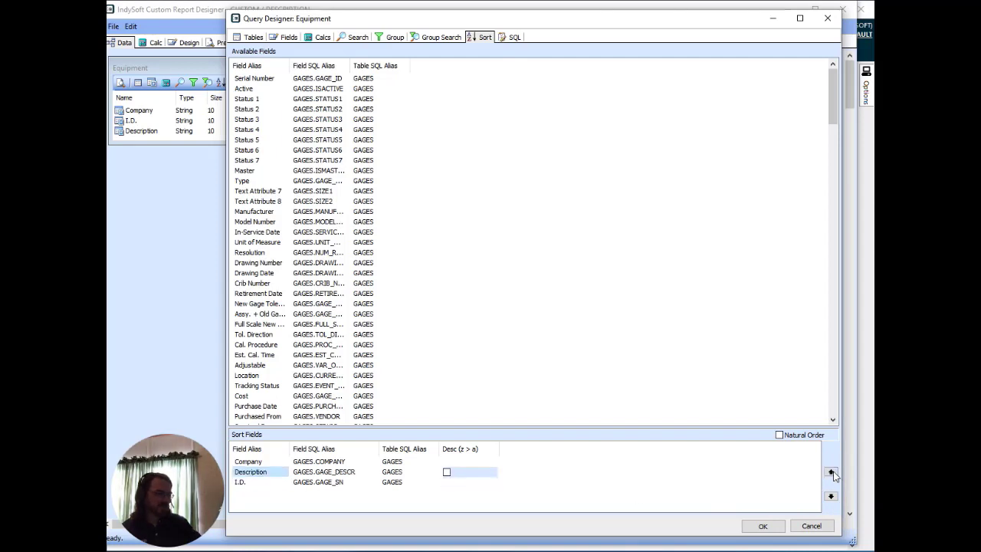
left_click(831, 471)
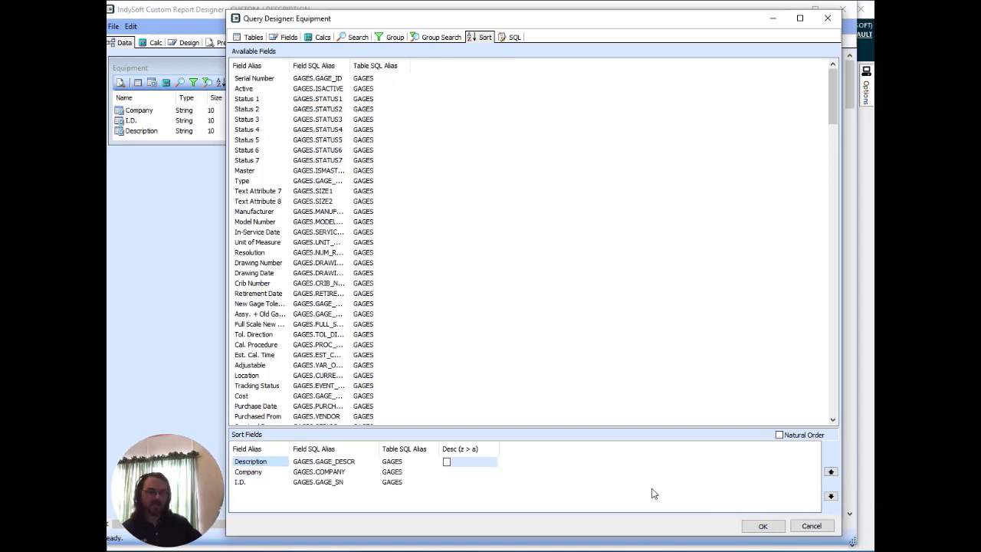
left_click(761, 526)
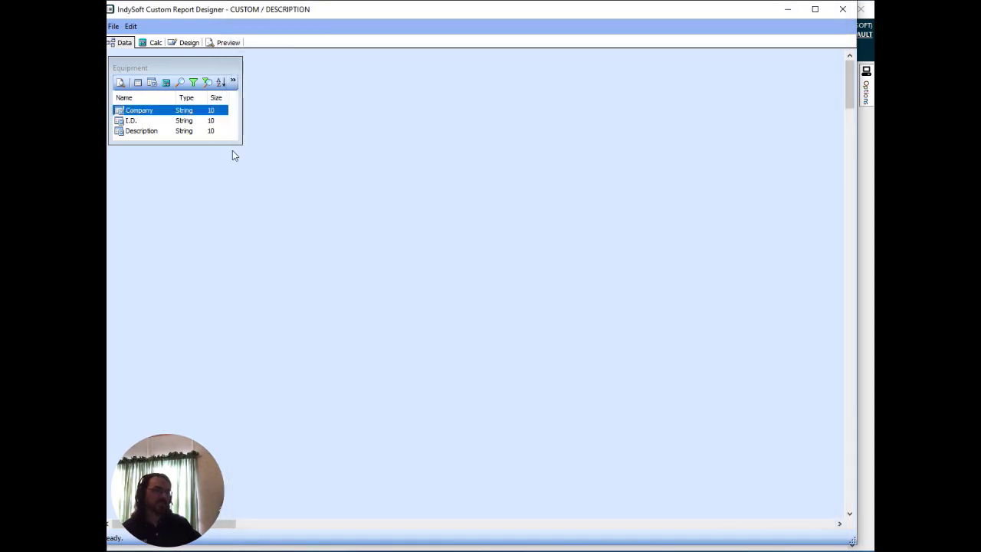
Step: Check both pages of the custom report in the preview, and close the report with its changes saved
left_click(228, 43)
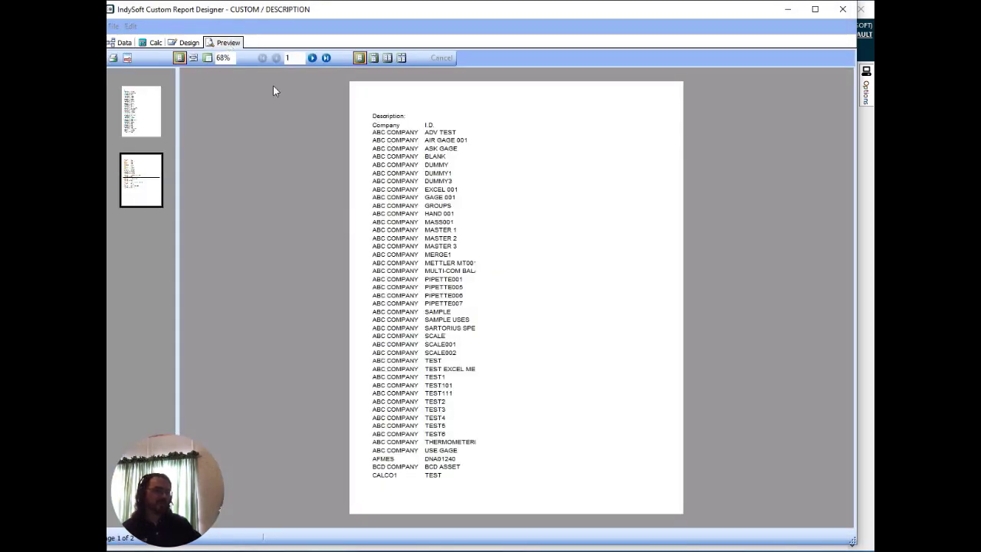
left_click(326, 59)
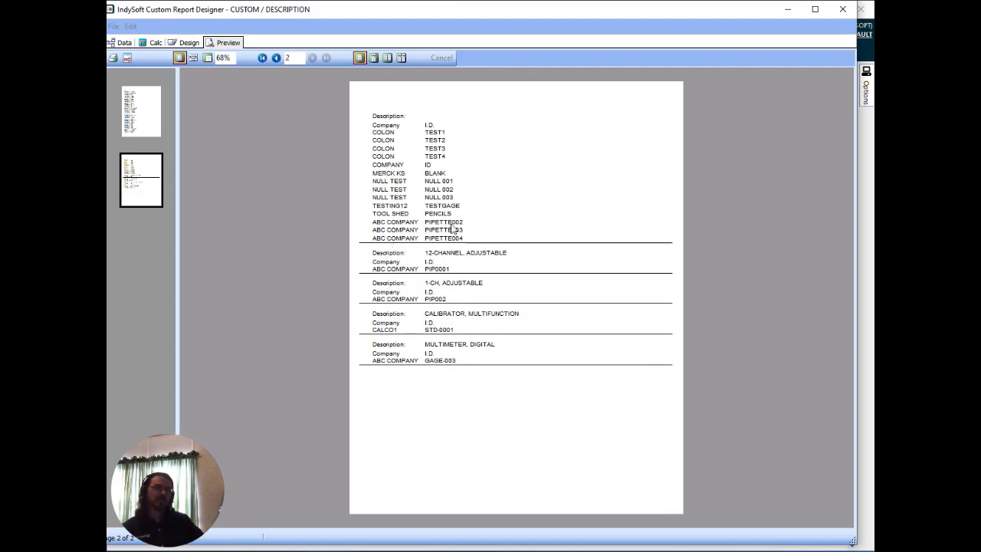
left_click(187, 42)
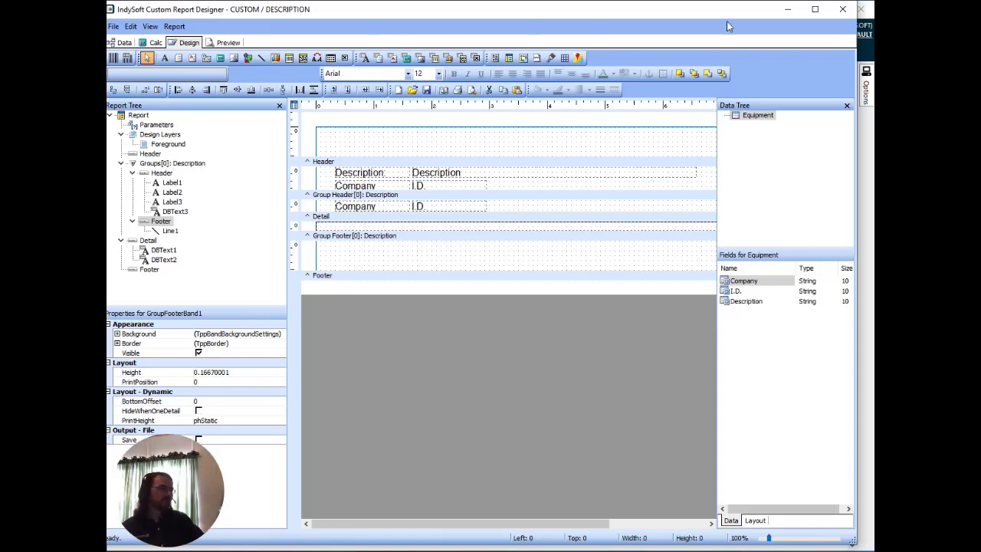
left_click(842, 9)
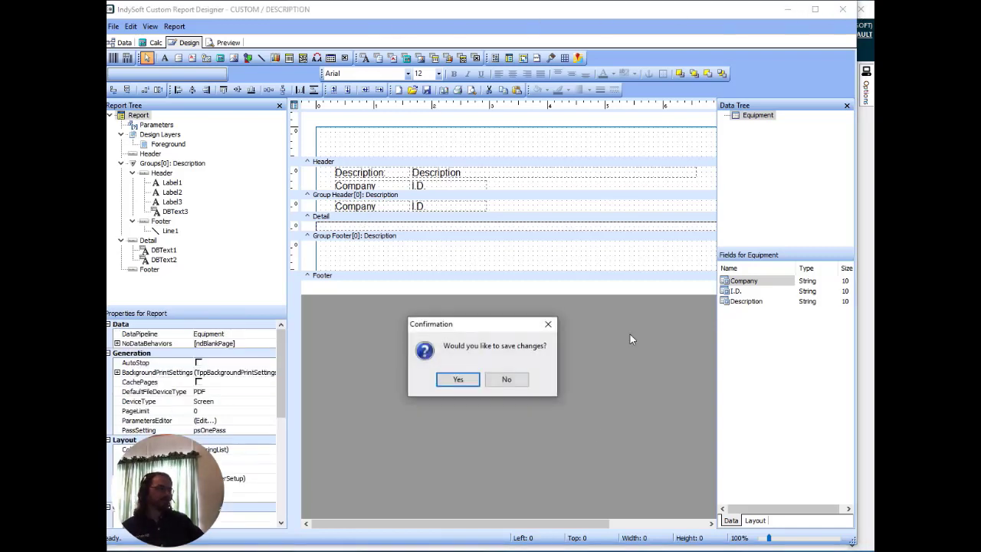
left_click(463, 380)
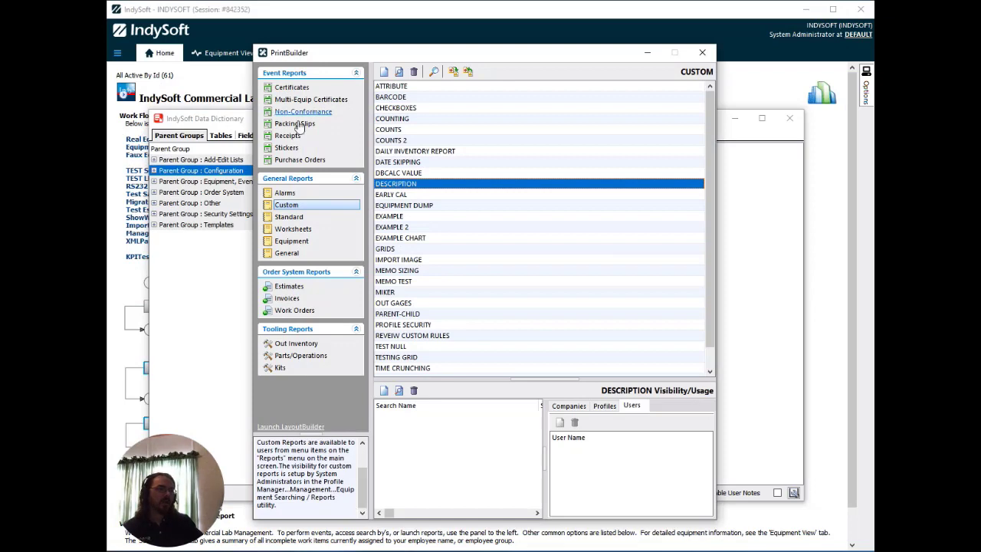
Step: Open the DESCRIPTION packing slip template and preview its first page before returning to the design
left_click(296, 124)
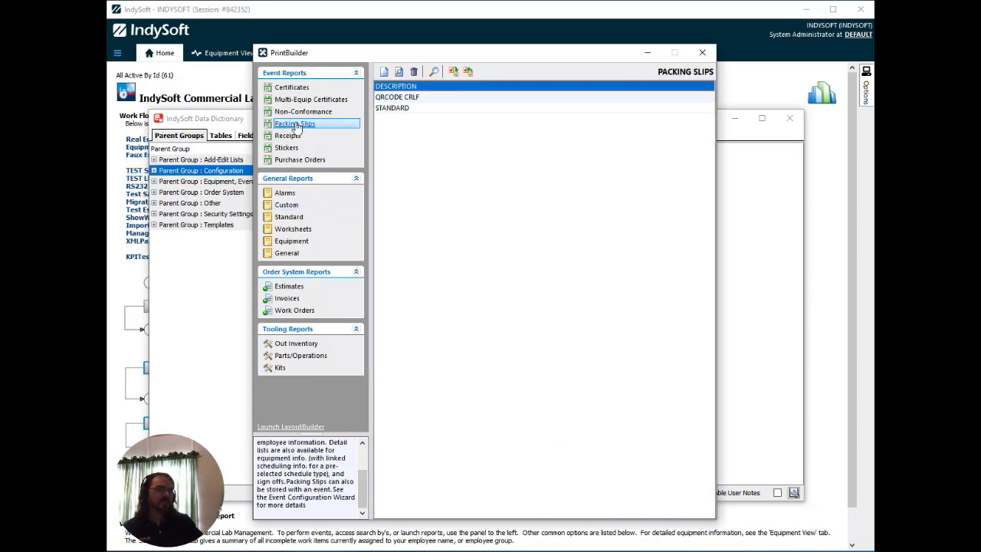
double_click(395, 88)
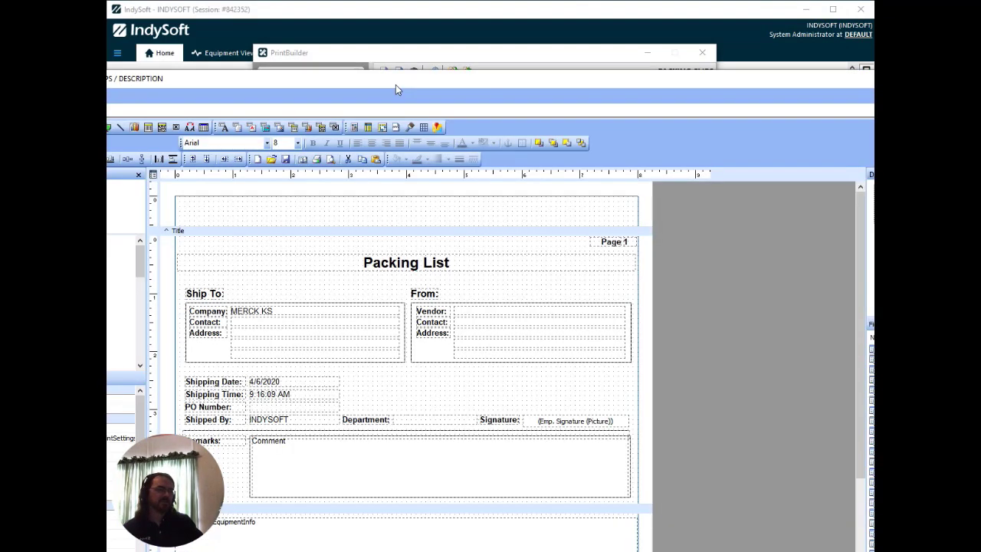
left_click_drag(395, 84, 461, 1)
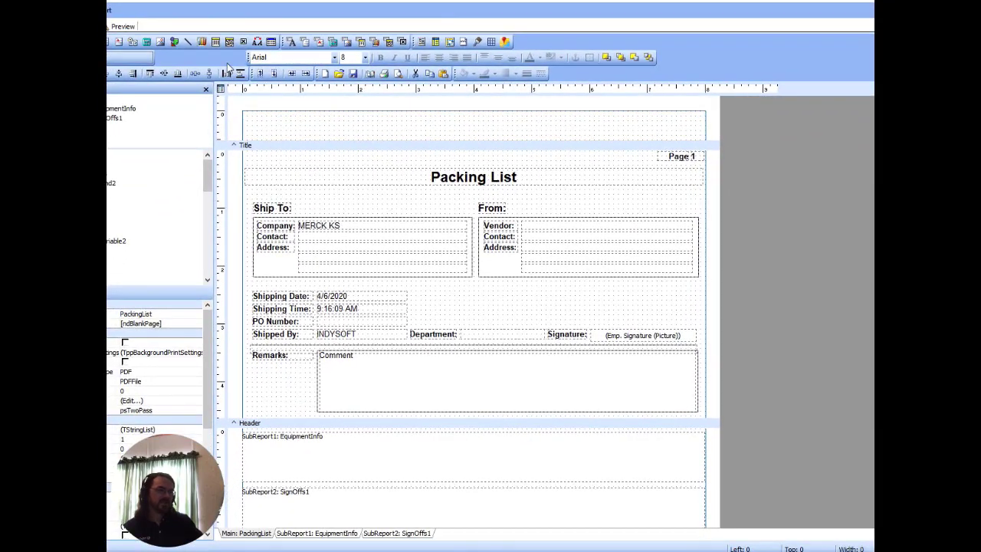
left_click(123, 26)
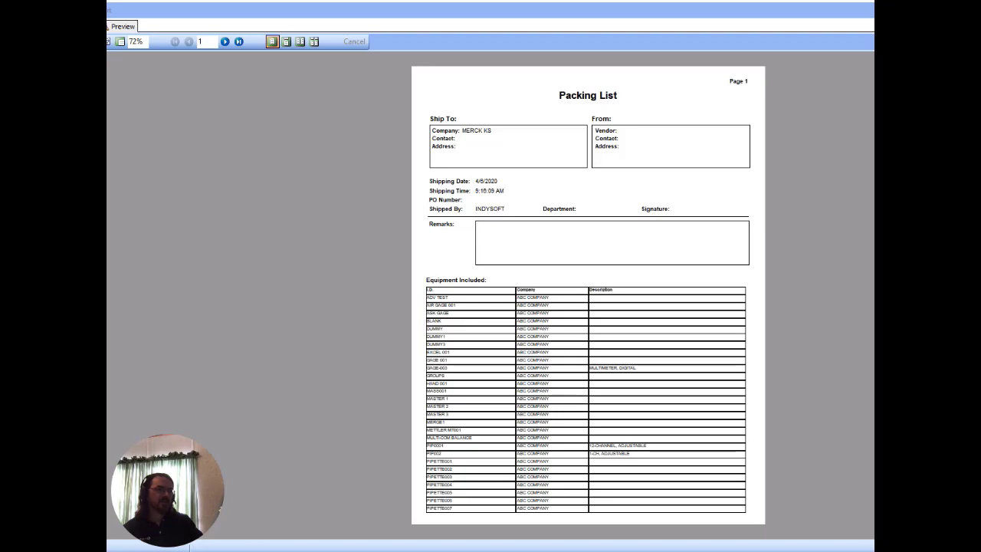
left_click(88, 26)
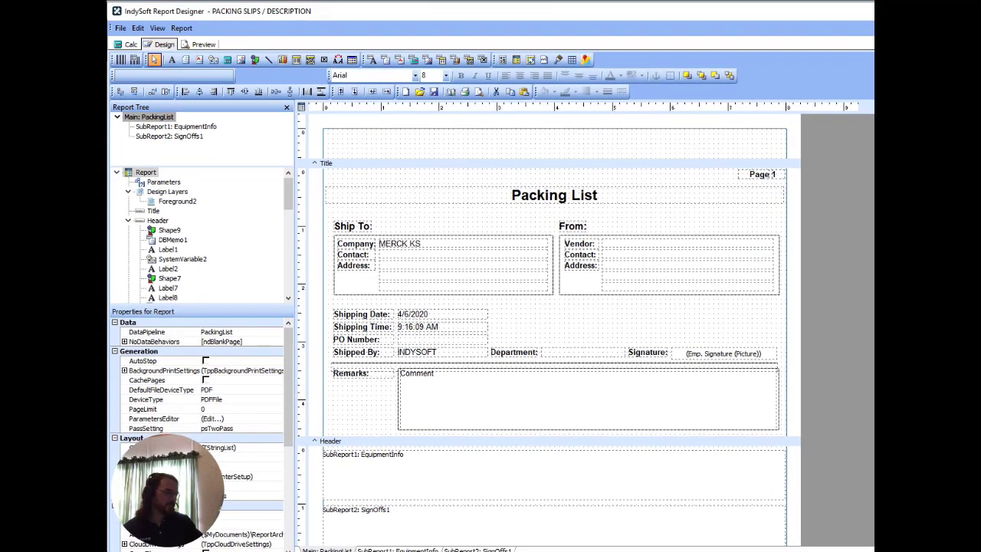
Step: Fit the designer window to the screen and open the group settings of the EquipmentInfo subreport
left_click_drag(979, 550, 860, 541)
left_click(419, 520)
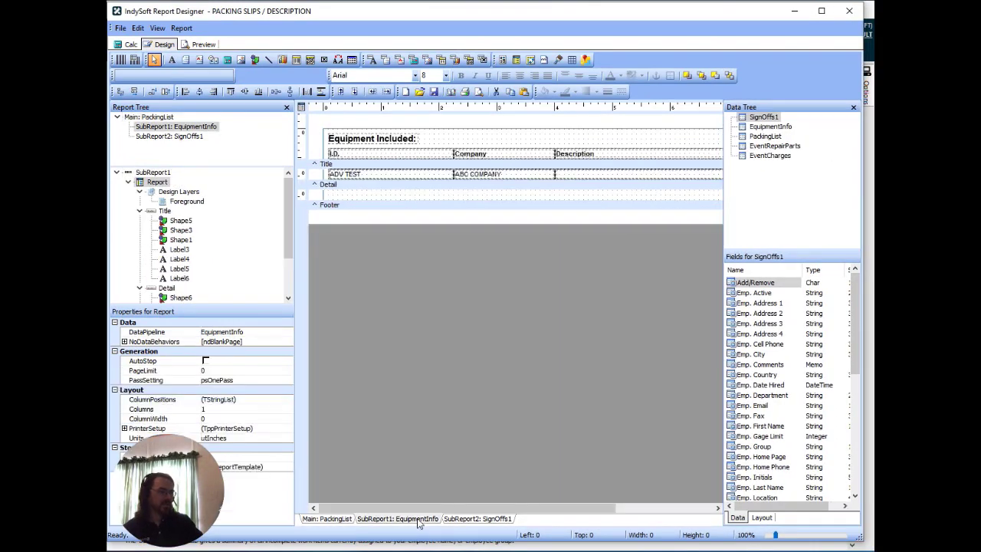
left_click(182, 29)
left_click(202, 143)
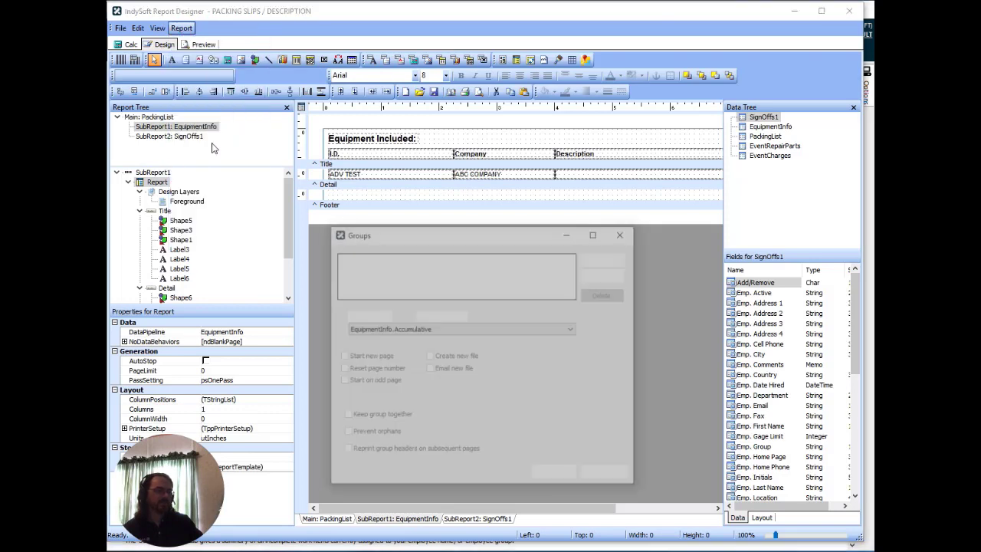
Step: Add a group that breaks on EquipmentInfo.Description and have it start a new page on each group change
left_click(442, 329)
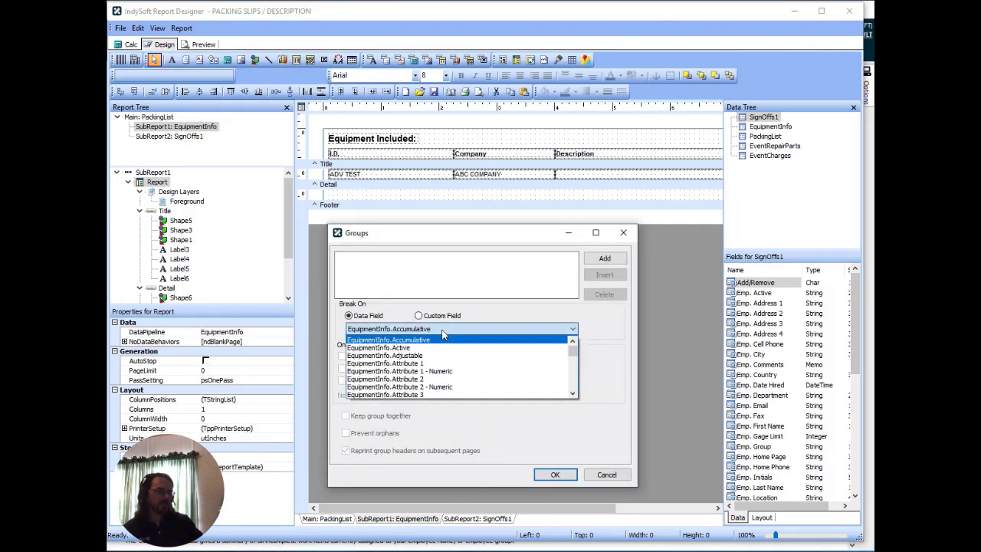
scroll(444, 341, "down", 4)
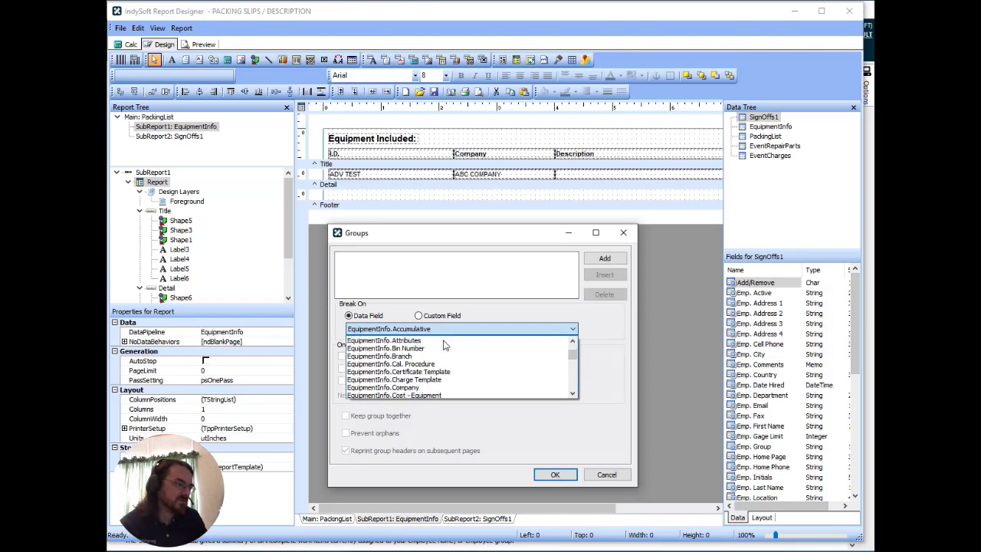
scroll(444, 345, "down", 6)
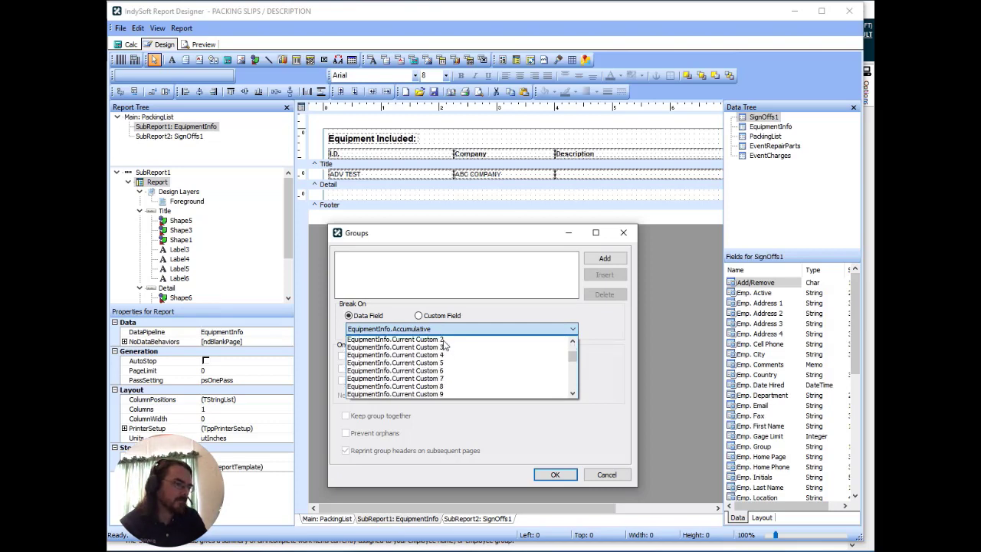
scroll(444, 347, "down", 6)
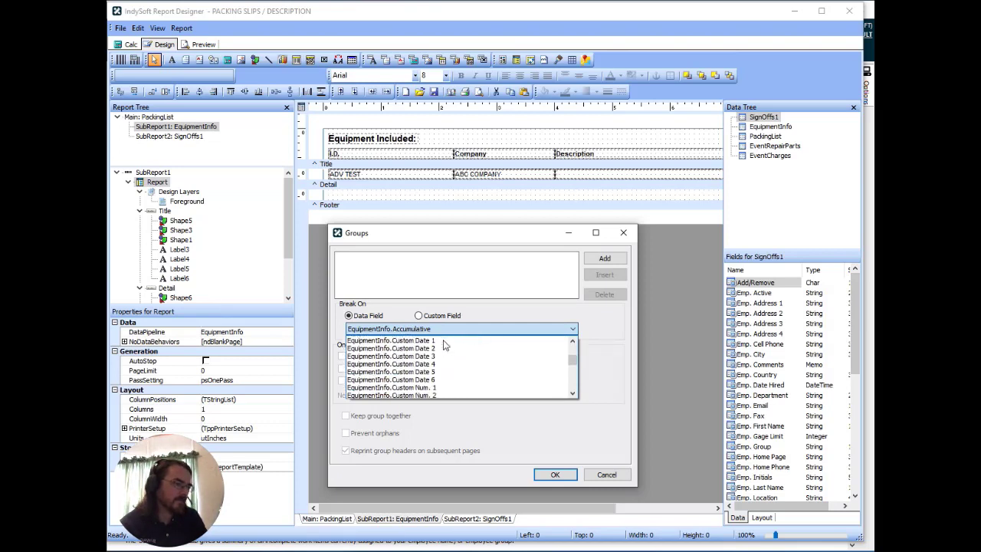
scroll(443, 345, "down", 5)
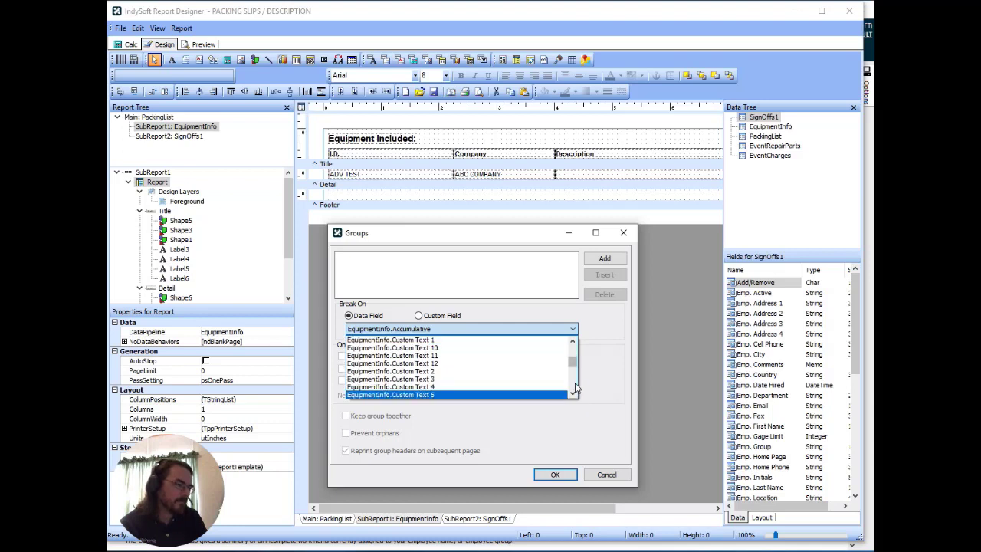
scroll(574, 383, "down", 3)
left_click(461, 381)
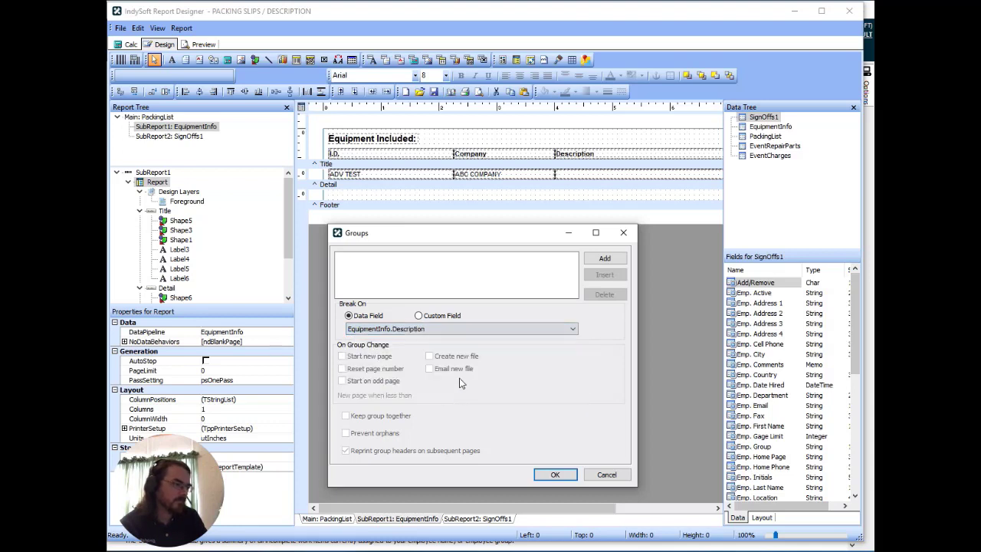
left_click(605, 258)
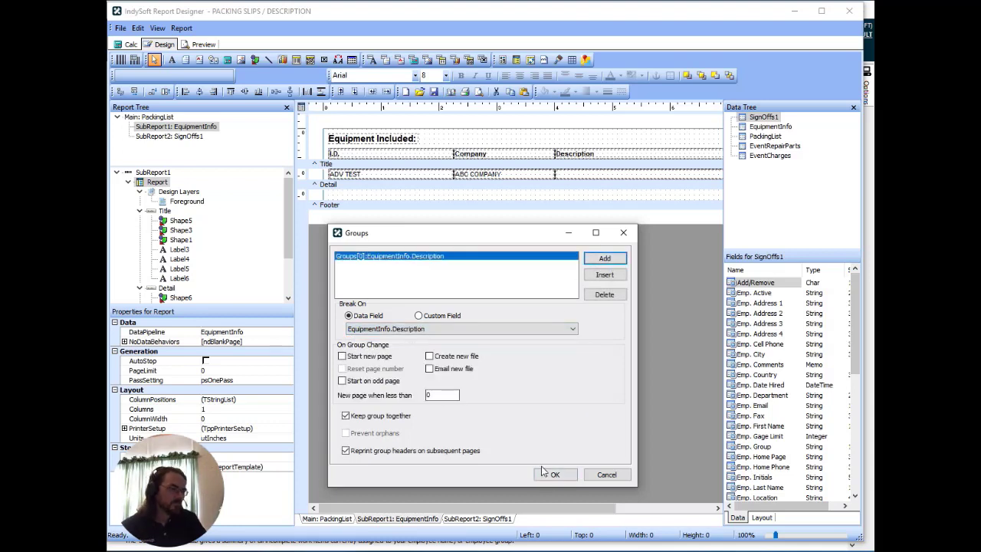
left_click(350, 360)
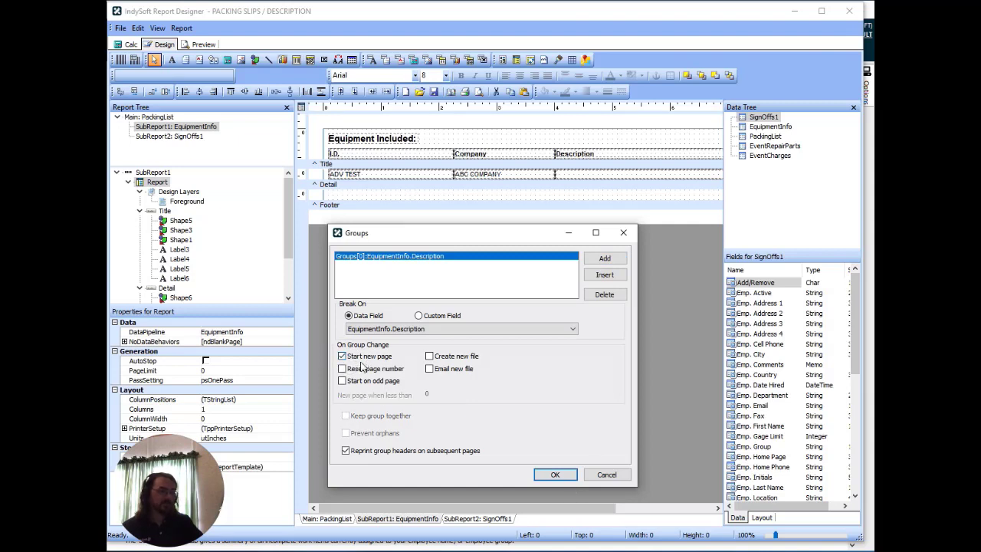
left_click(559, 475)
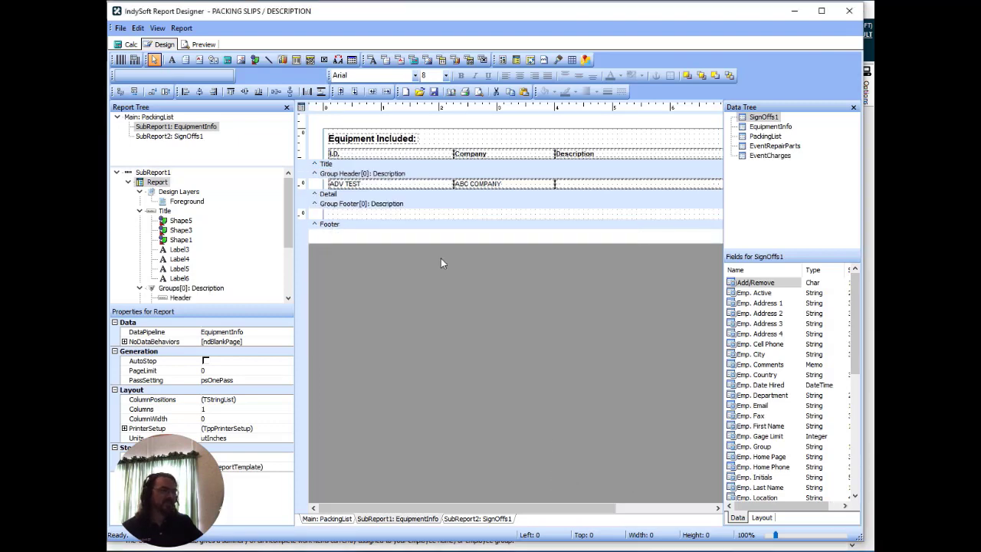
Step: Move the Equipment Included heading and column headings from the title band into the group header, sizing that band to about 0.45 high
left_click_drag(403, 174, 400, 230)
left_click_drag(328, 128, 580, 184)
left_click_drag(577, 227, 581, 192)
Step: Preview the packing slip and page through to page 8 to examine how the equipment is split by description
left_click(201, 46)
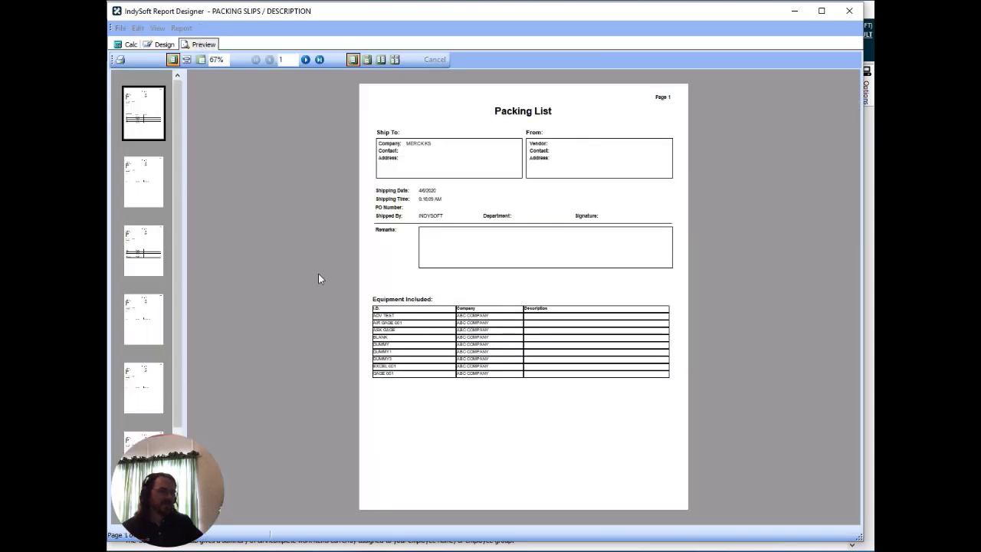
left_click(305, 59)
left_click(305, 60)
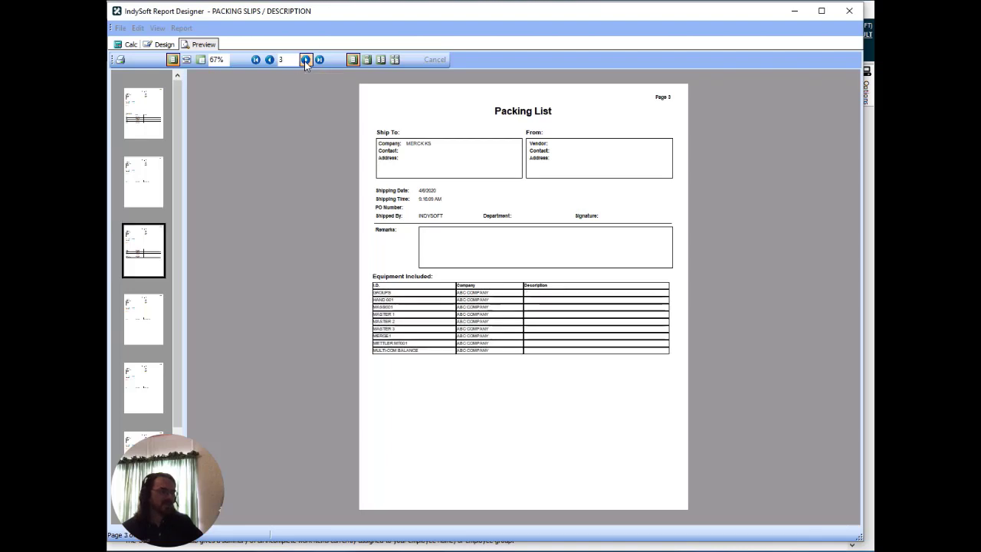
left_click(305, 59)
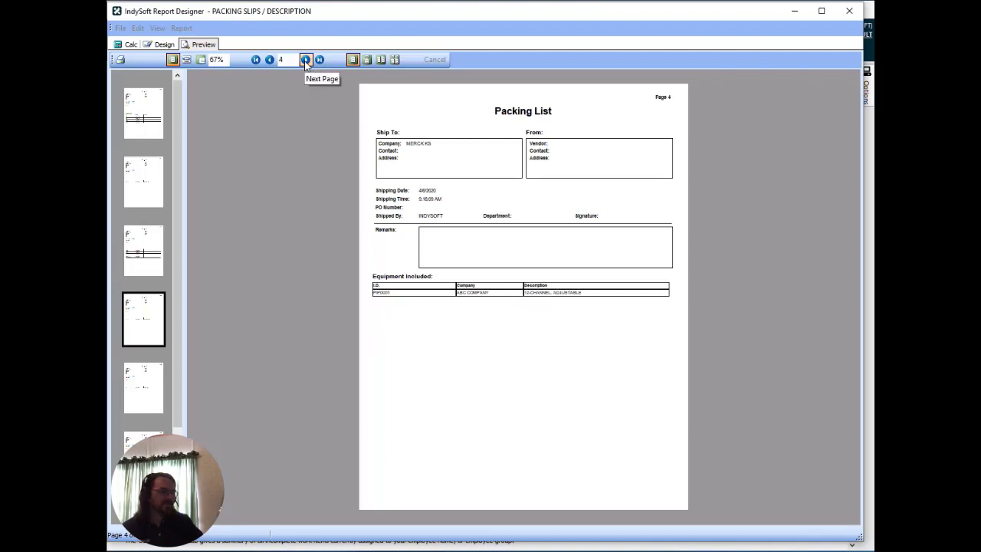
left_click(305, 60)
left_click(305, 60)
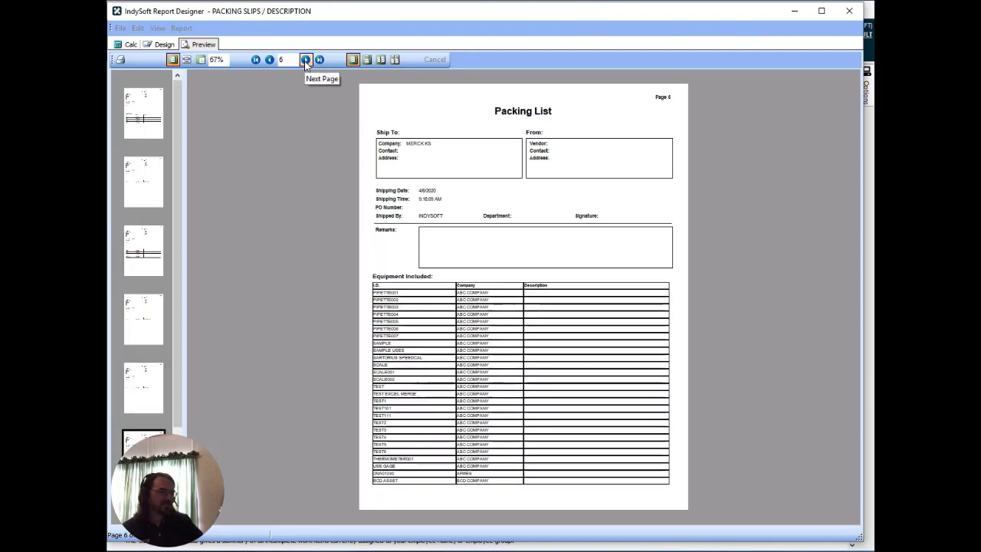
left_click(305, 60)
left_click(305, 60)
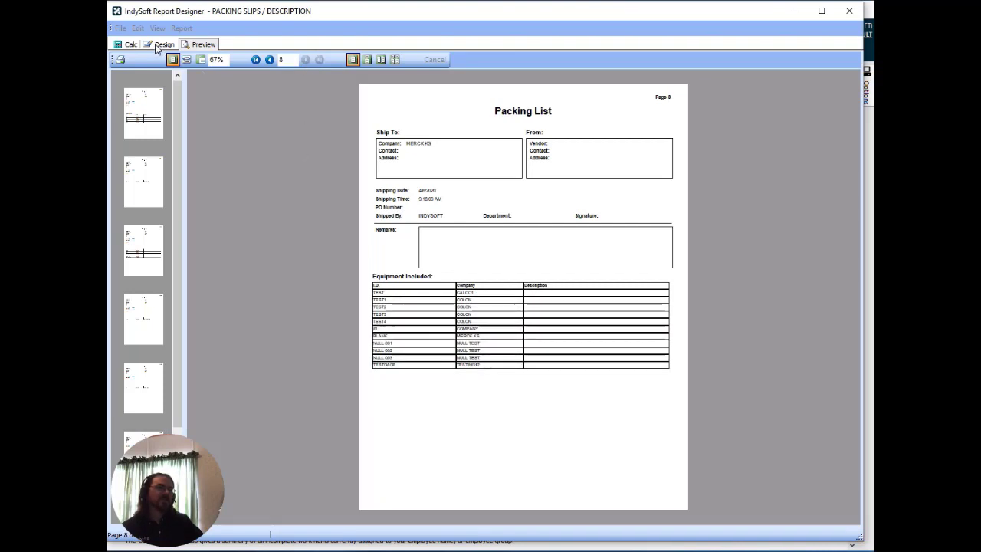
Step: Close the packing slip template, saving its changes with the check-in note "add groups"
left_click(161, 44)
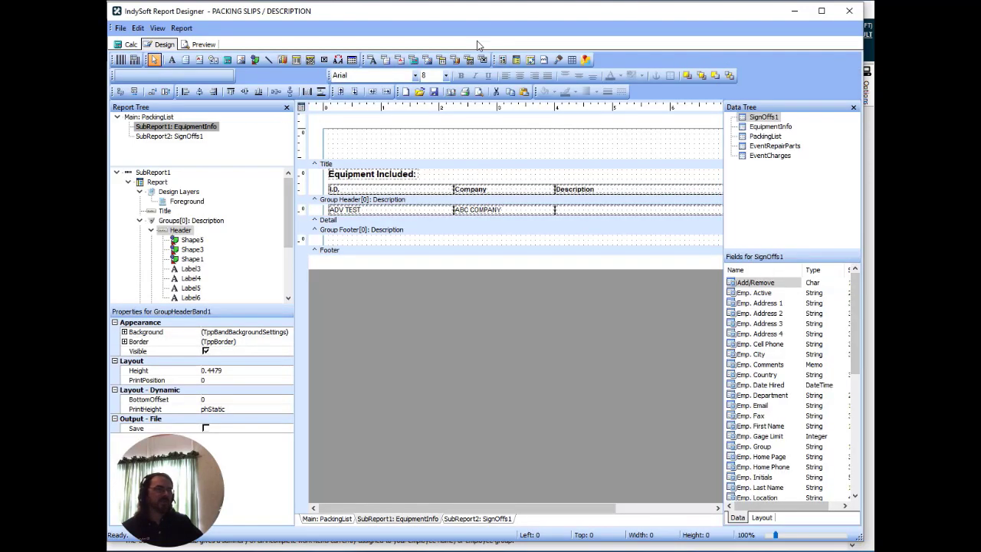
left_click(850, 12)
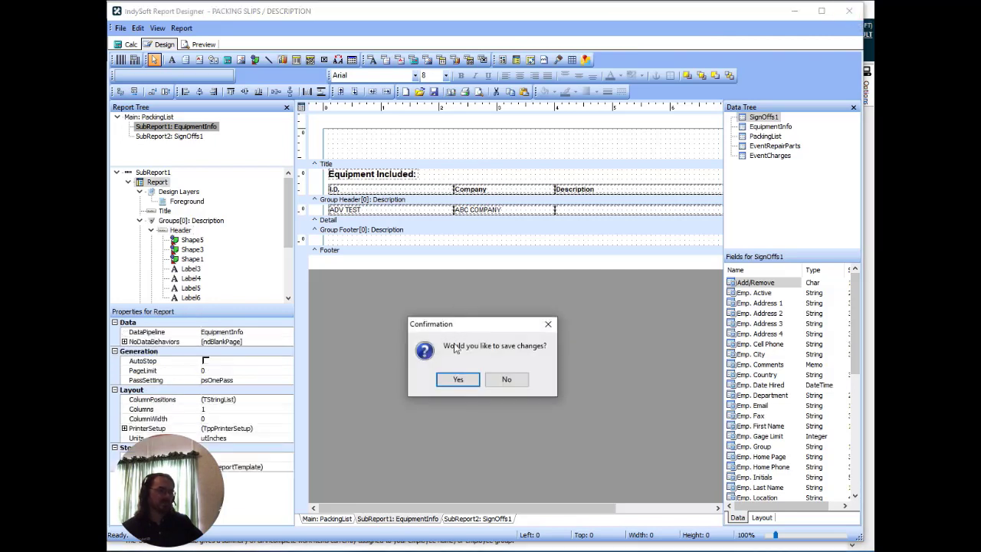
left_click(455, 377)
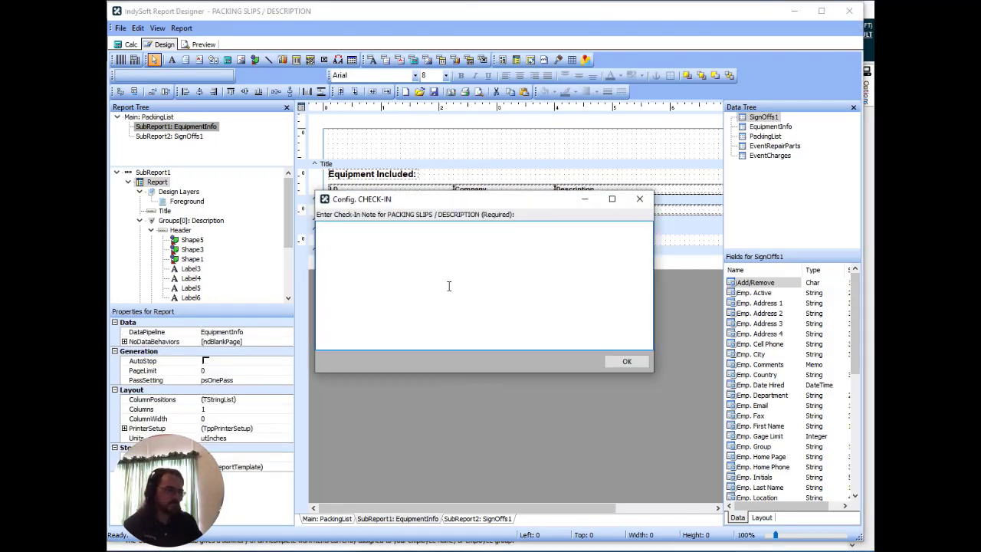
type("add")
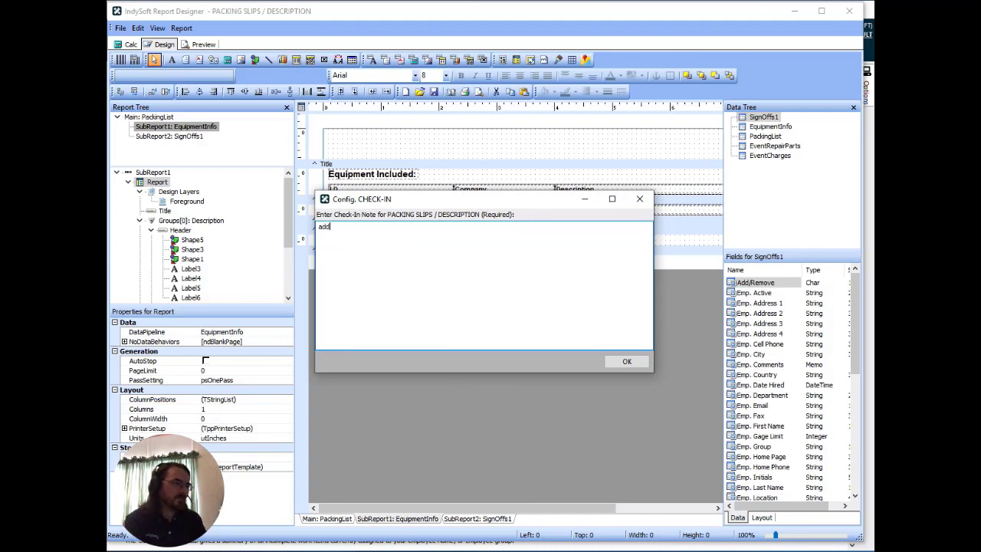
type(" groups")
left_click(626, 362)
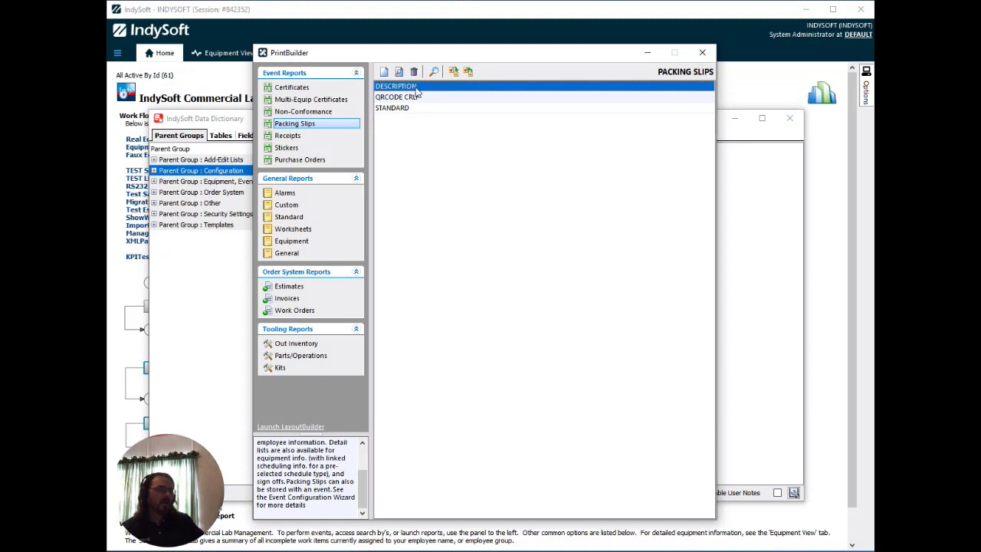
Step: Open the custom equipment ordering setting for the DESCRIPTION packing slip
right_click(416, 91)
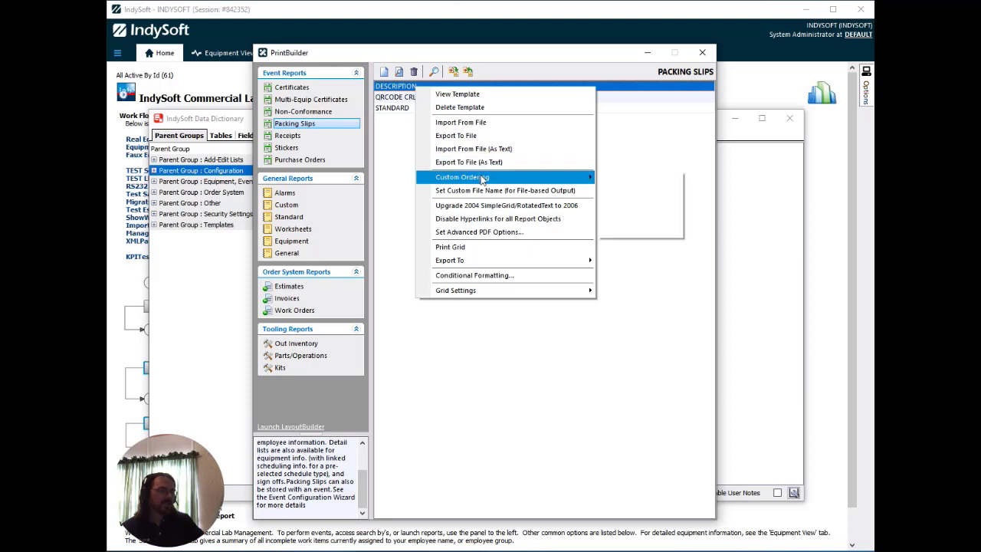
mouse_move(490, 177)
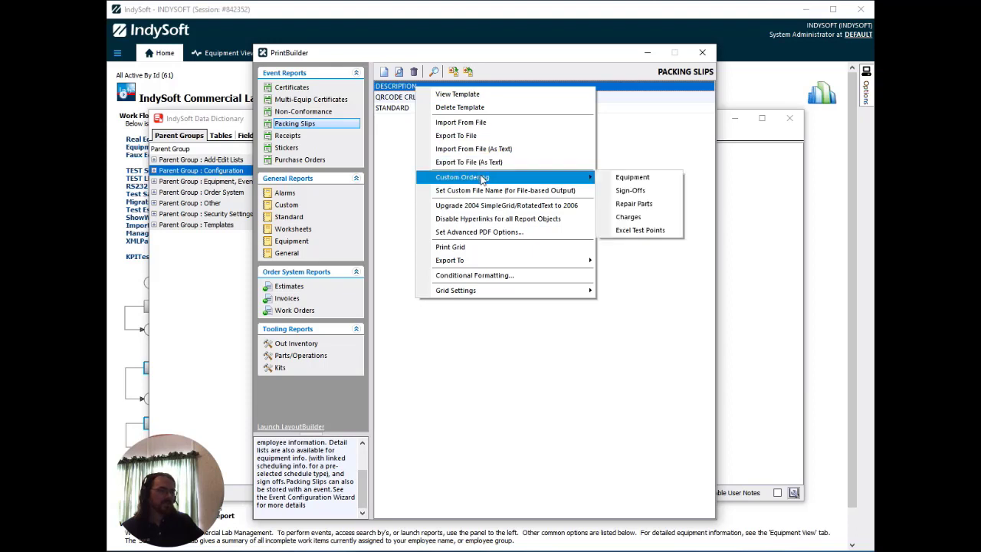
left_click(631, 178)
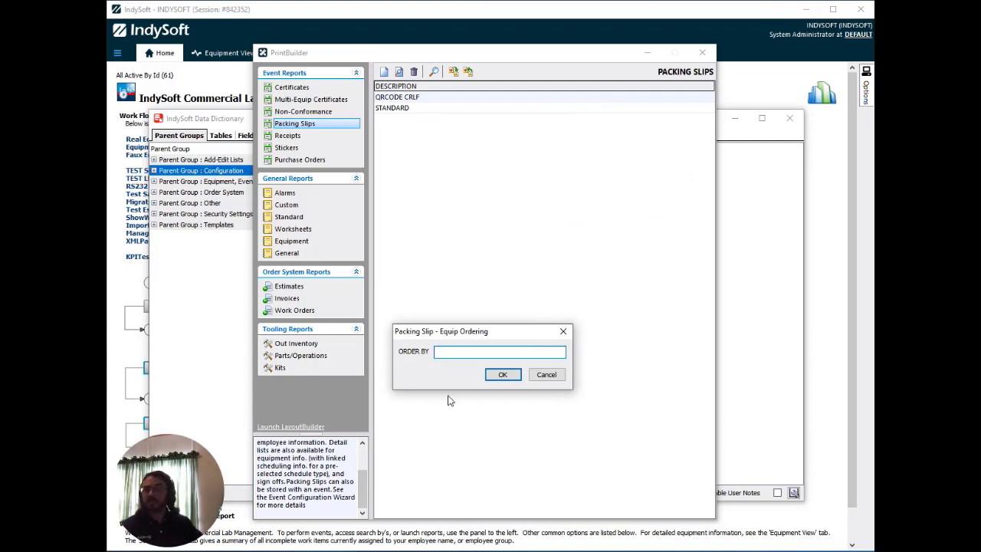
Step: Switch to the Data Dictionary and find the Equipment group in its list of tables
left_click(206, 276)
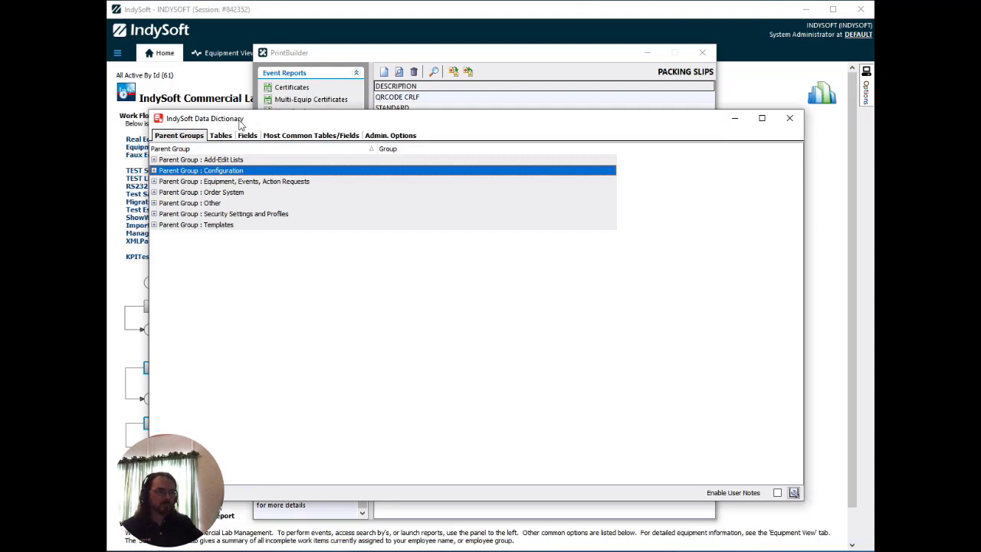
left_click(221, 136)
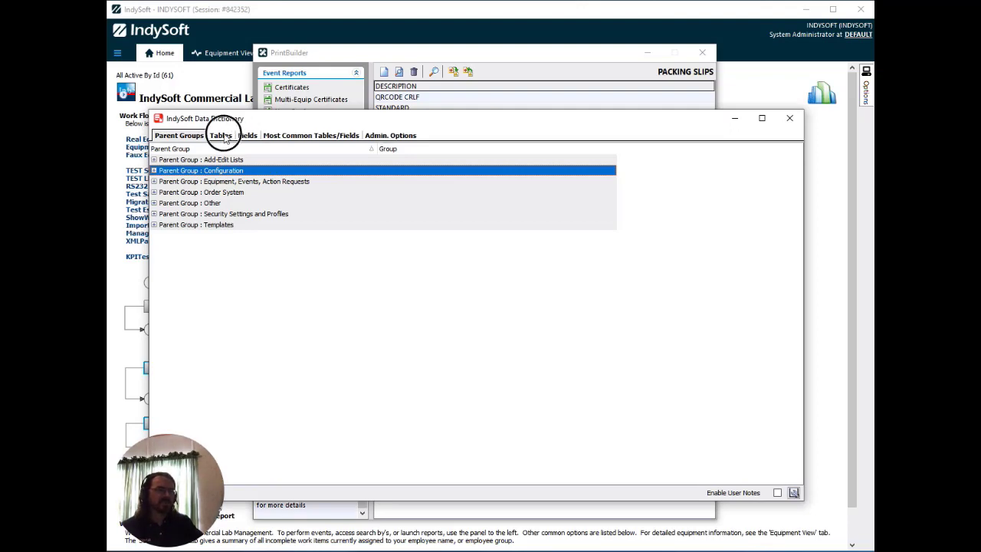
scroll(232, 255, "down", 5)
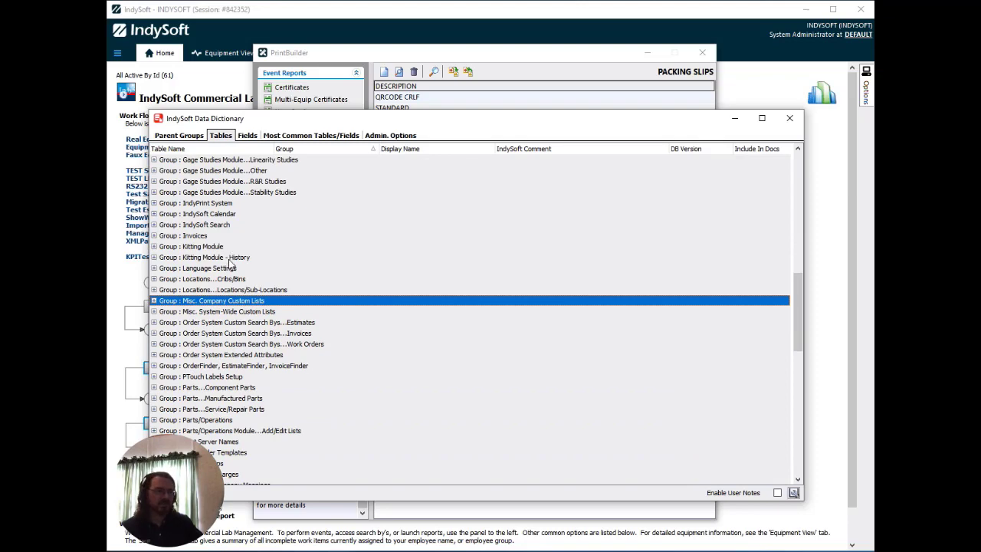
scroll(229, 263, "up", 7)
left_click(195, 170)
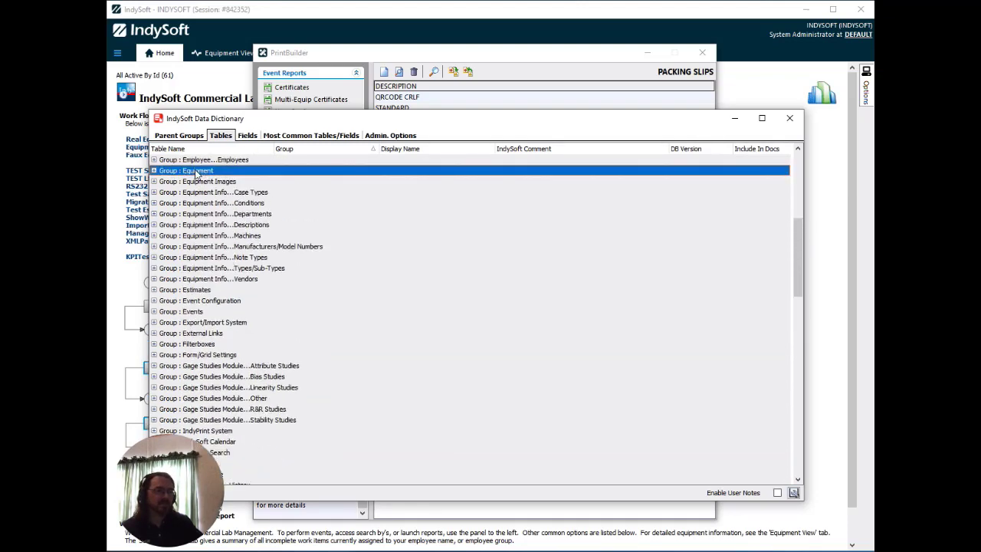
double_click(196, 170)
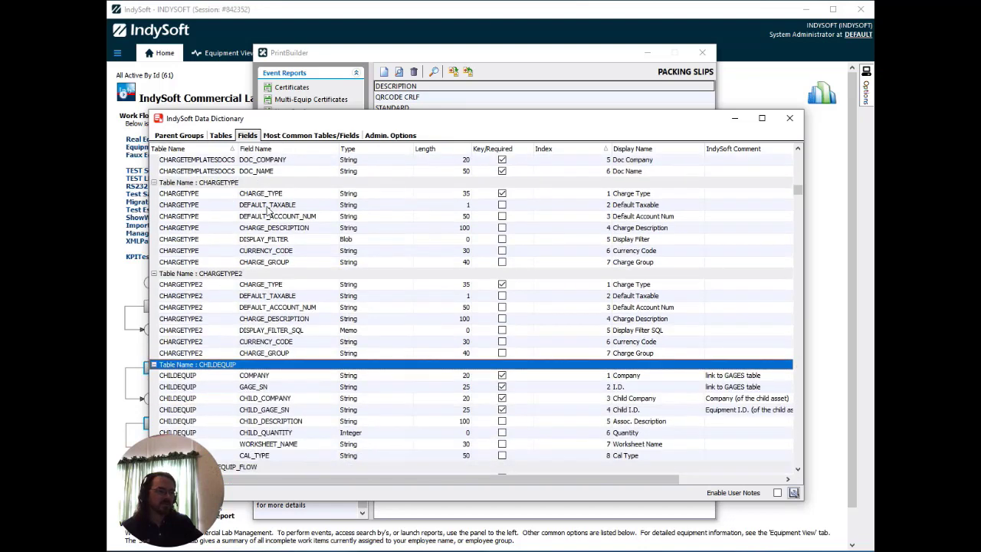
scroll(268, 214, "down", 5)
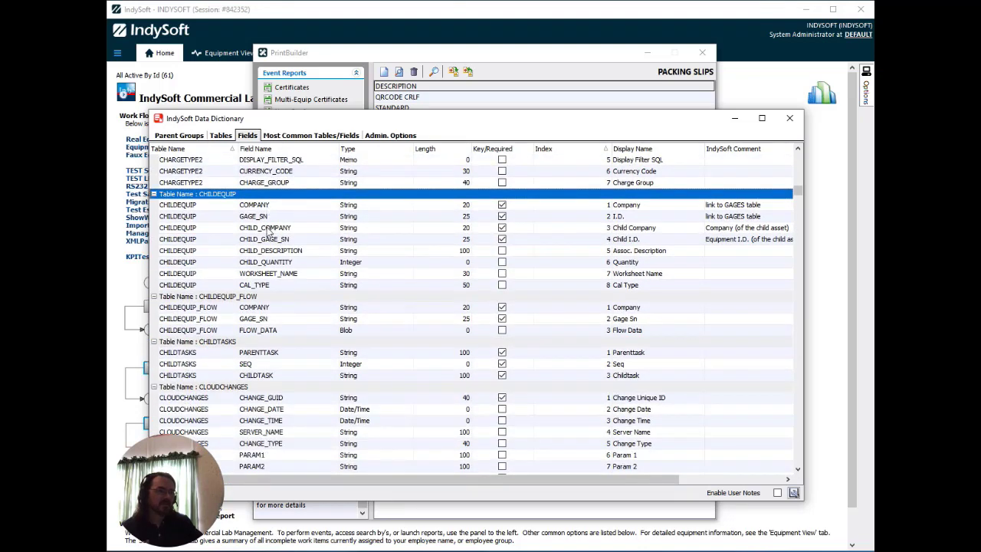
scroll(269, 232, "down", 7)
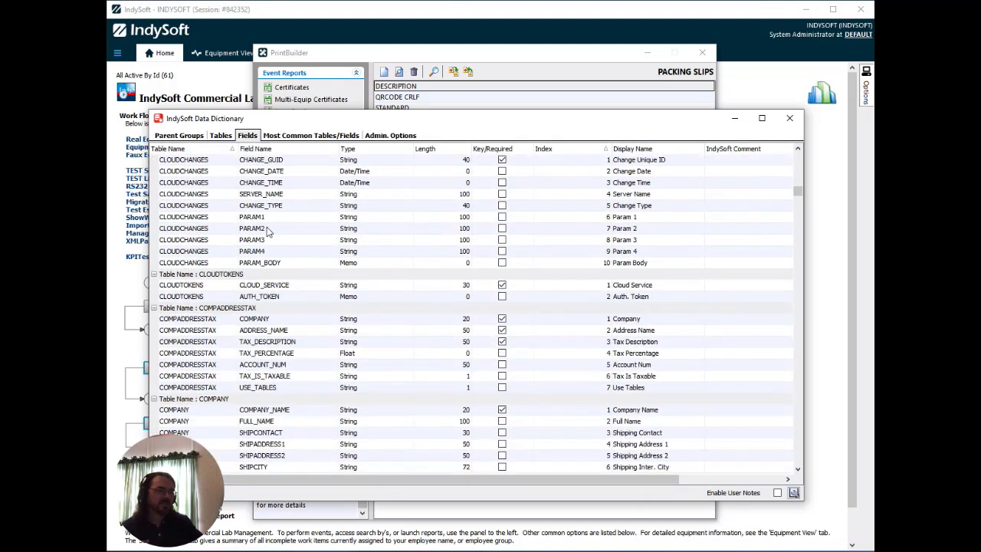
scroll(268, 232, "down", 4)
scroll(268, 232, "up", 10)
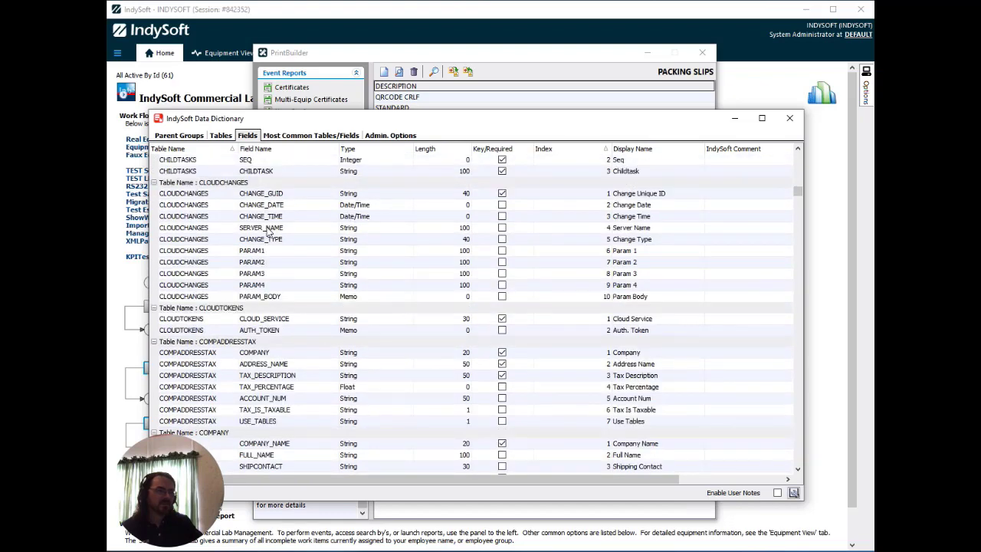
left_click(221, 136)
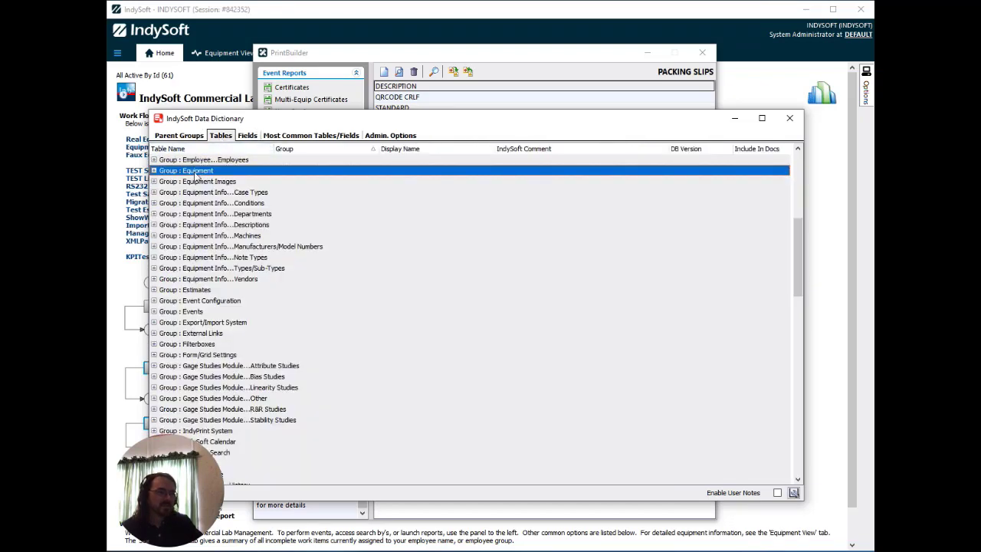
left_click(247, 135)
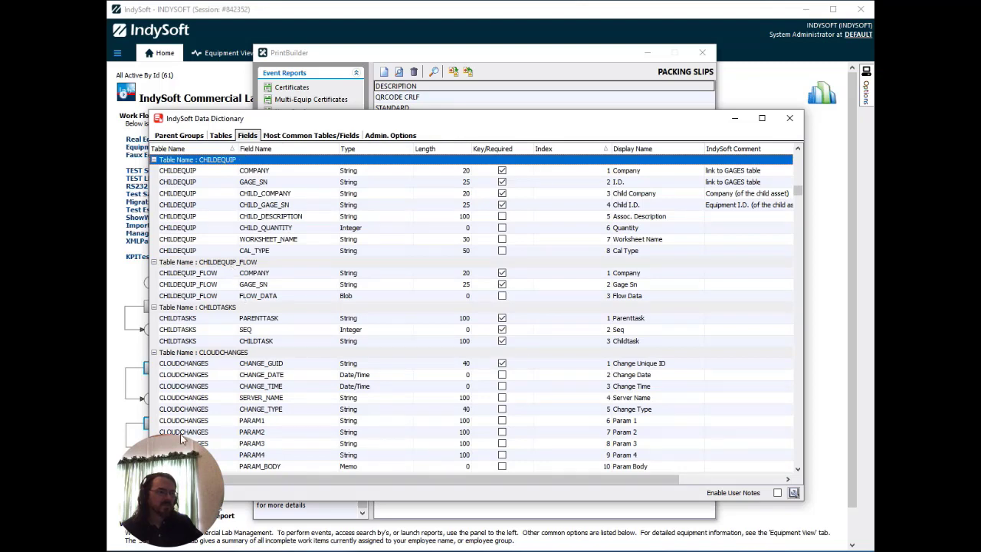
left_click(220, 136)
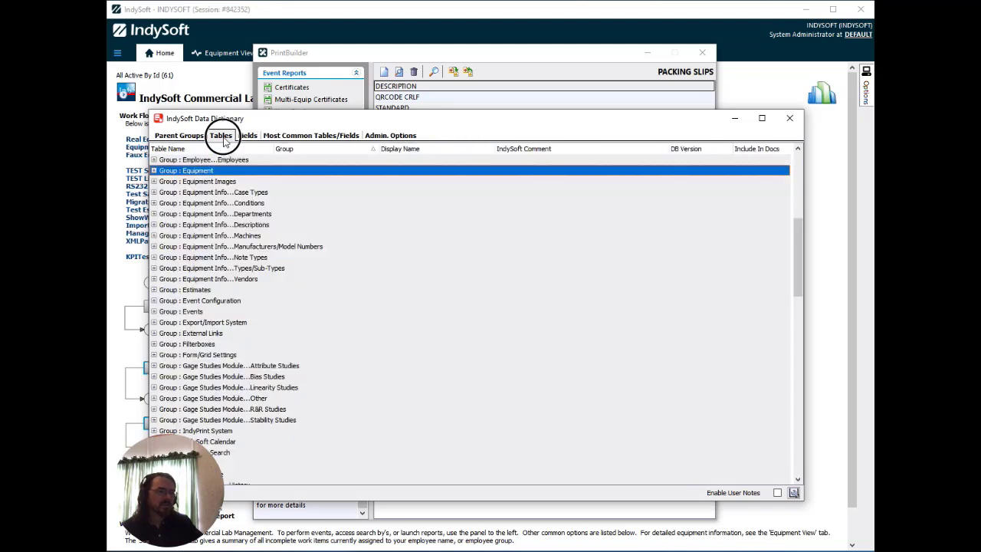
Step: Expand the Equipment table group and look up the Description field's database name in the GAGES table
left_click(154, 170)
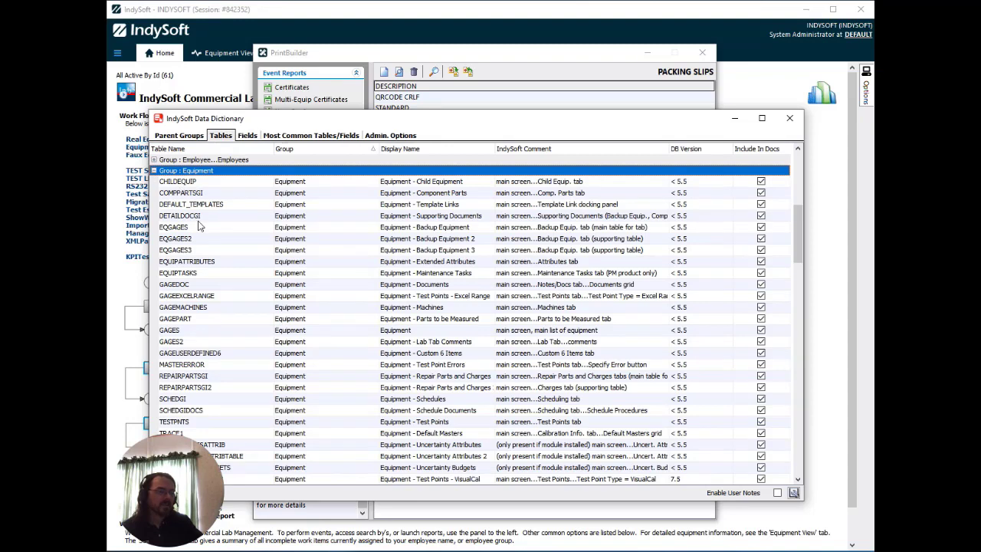
left_click(195, 330)
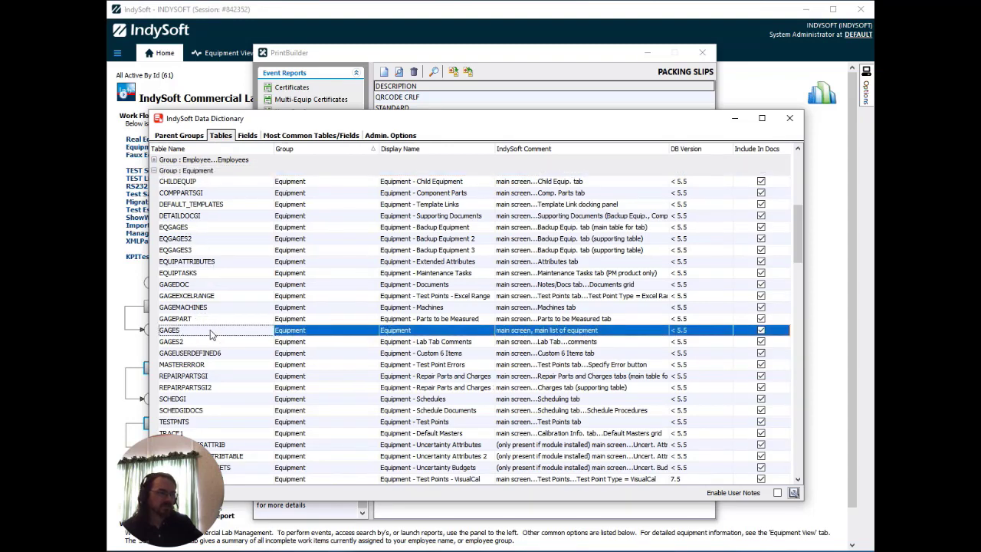
double_click(212, 331)
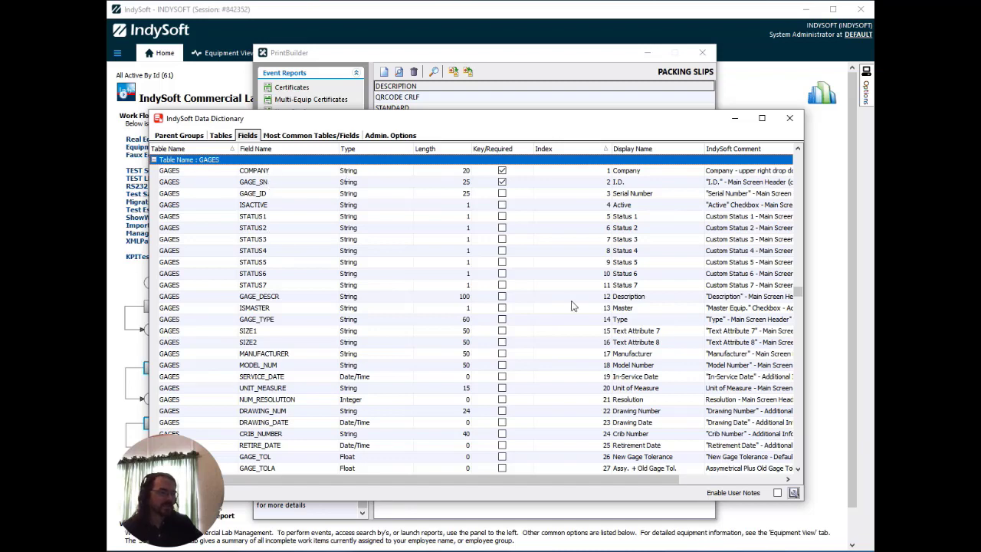
left_click(655, 299)
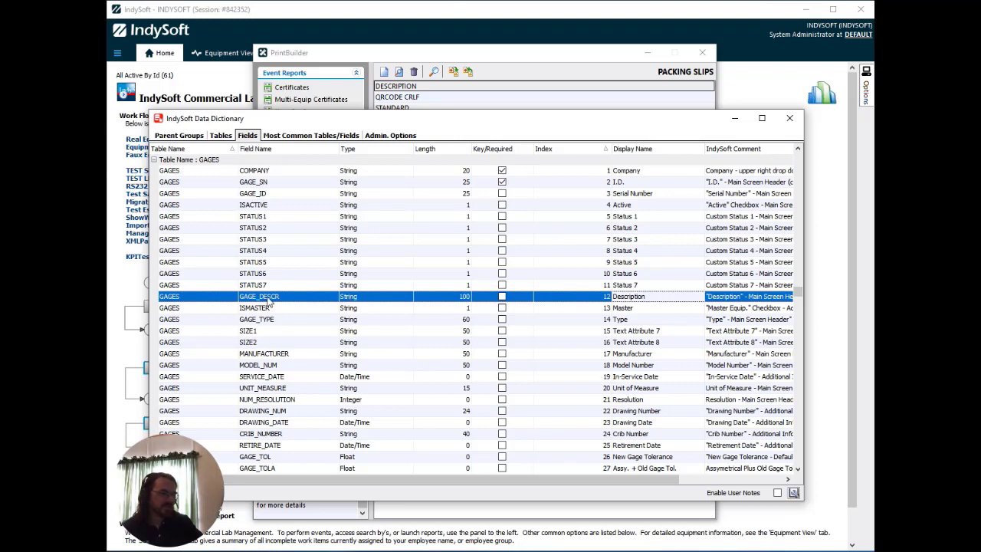
Step: Set the packing slip's equipment ordering to GAGES.GAGE_DESCR, GAGES.COMPANY, GAGES.GAGE_SN and confirm it
left_click(454, 71)
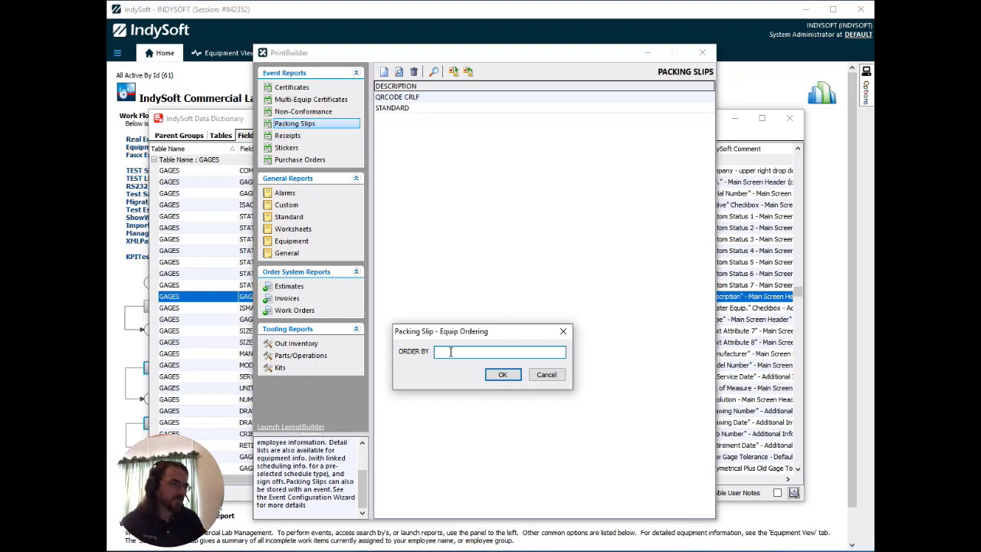
type("G")
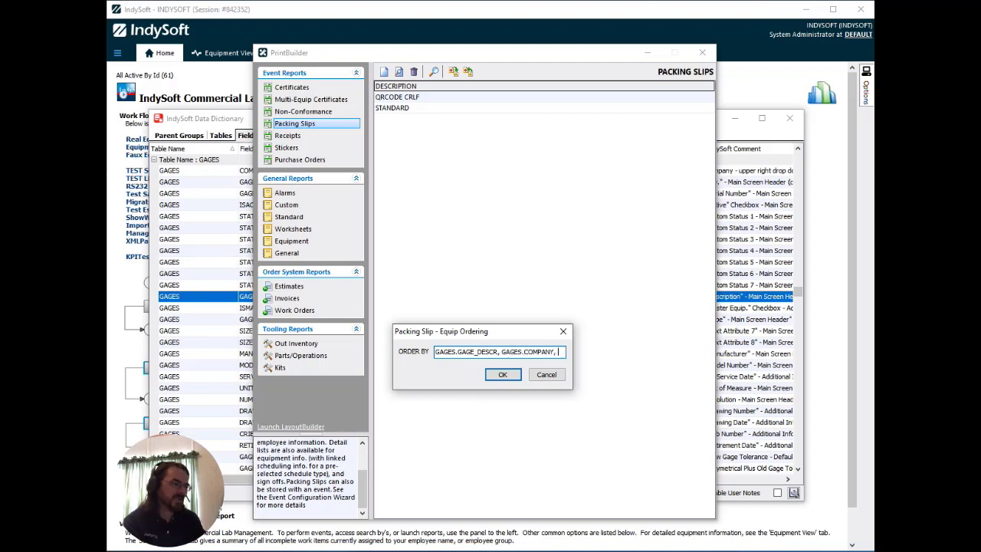
type("GAGES.GAGE_S")
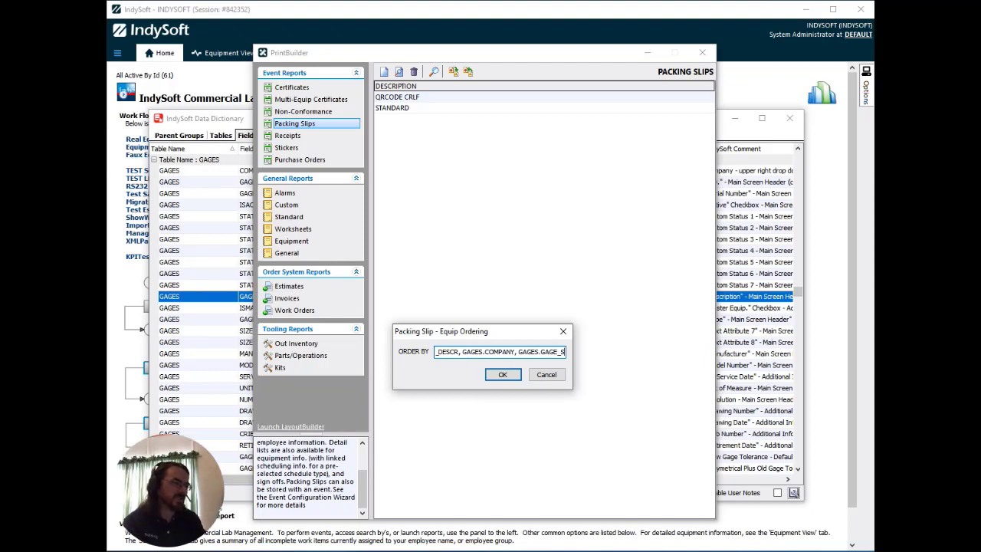
type("N")
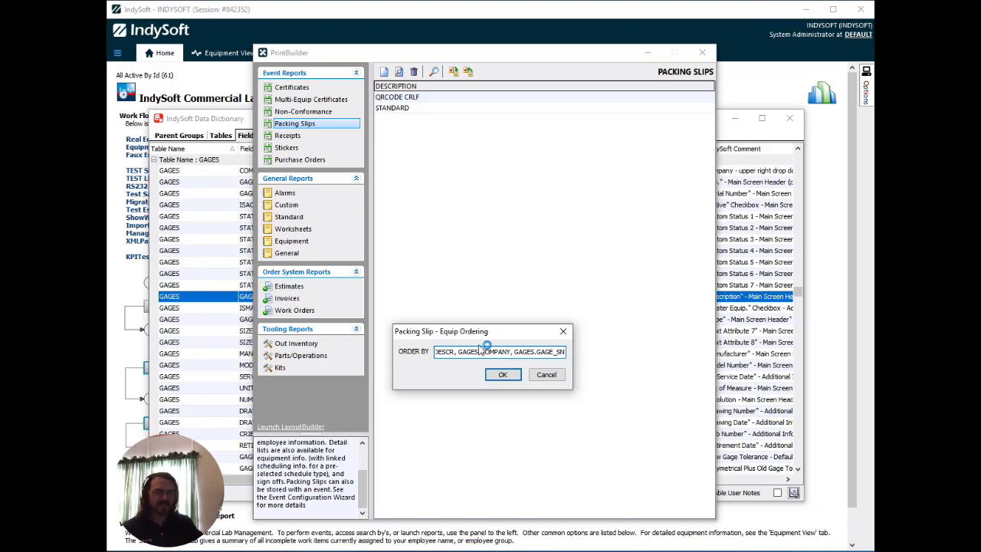
left_click(505, 377)
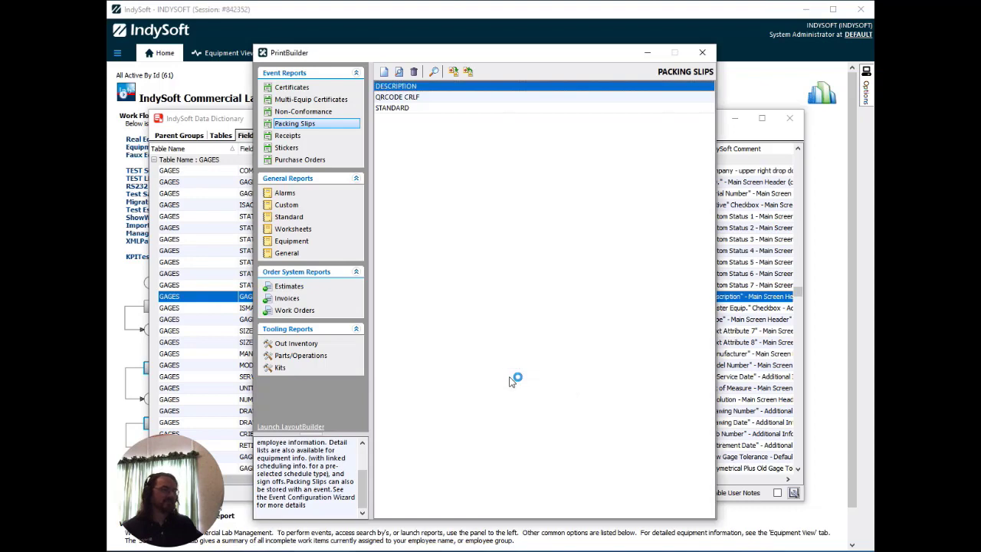
Step: Preview the DESCRIPTION packing slip, page through to page 7 to examine the description grouping, and close the template
double_click(420, 88)
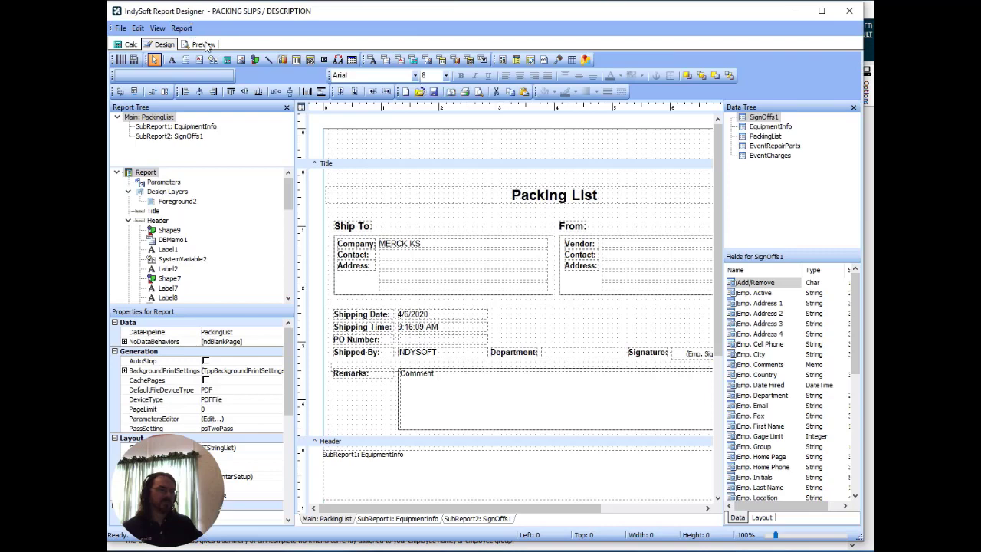
left_click(201, 43)
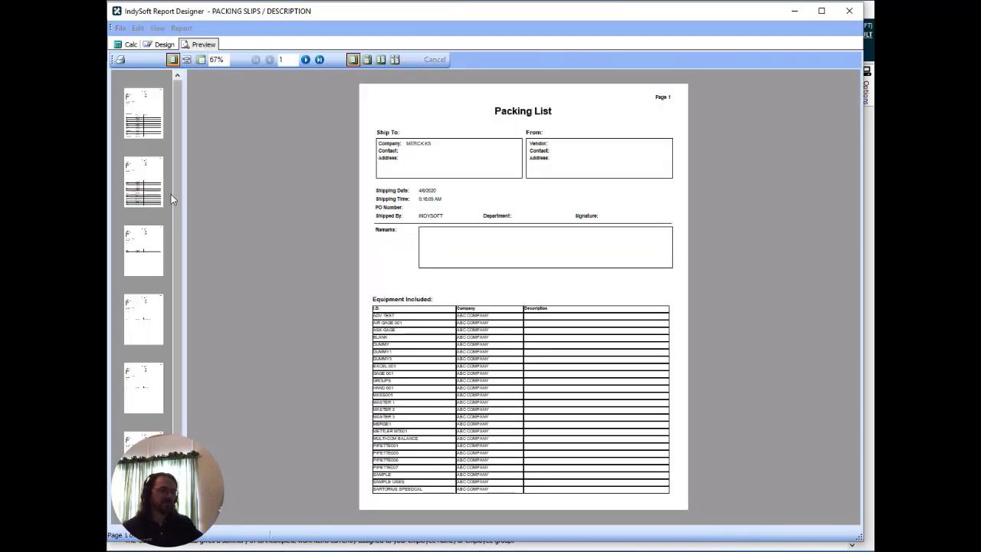
left_click(143, 178)
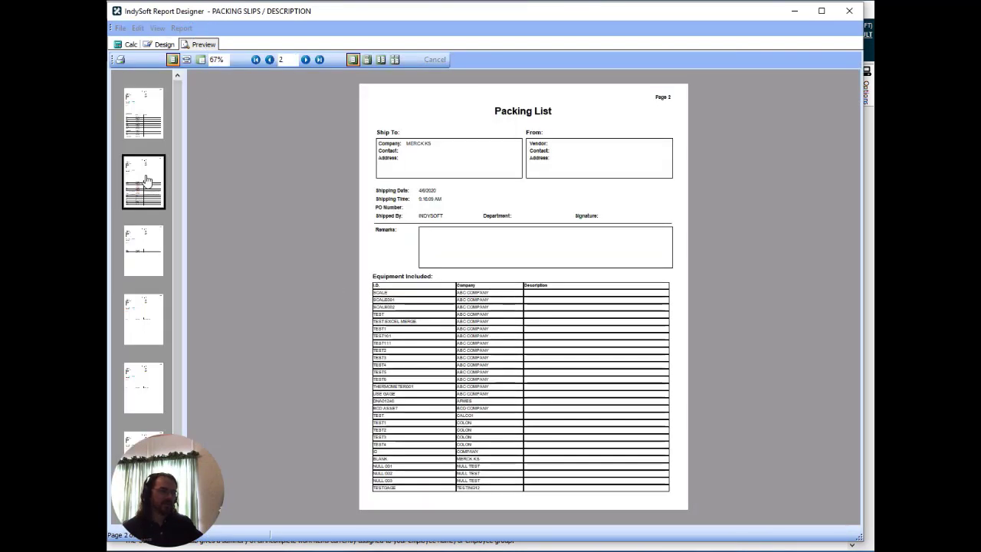
left_click(150, 256)
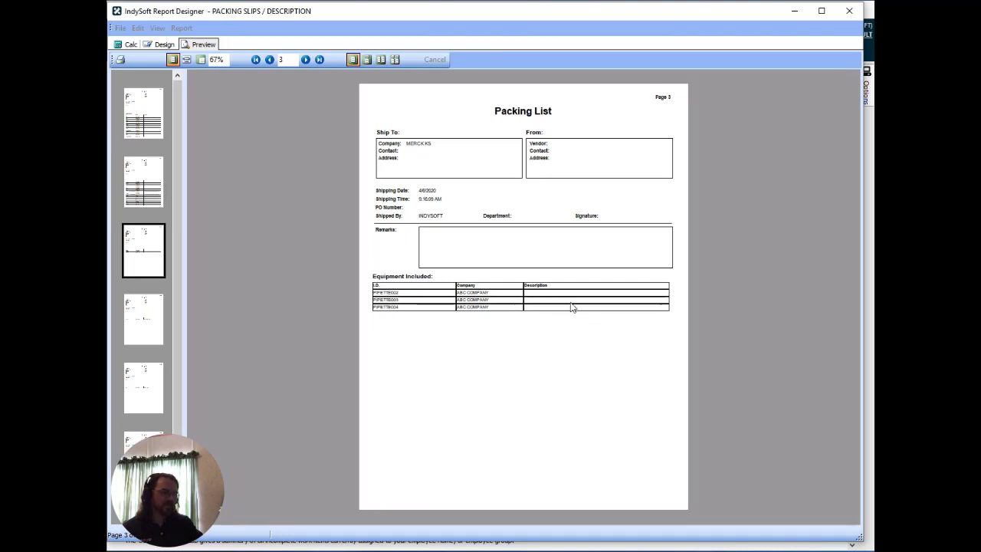
left_click(149, 325)
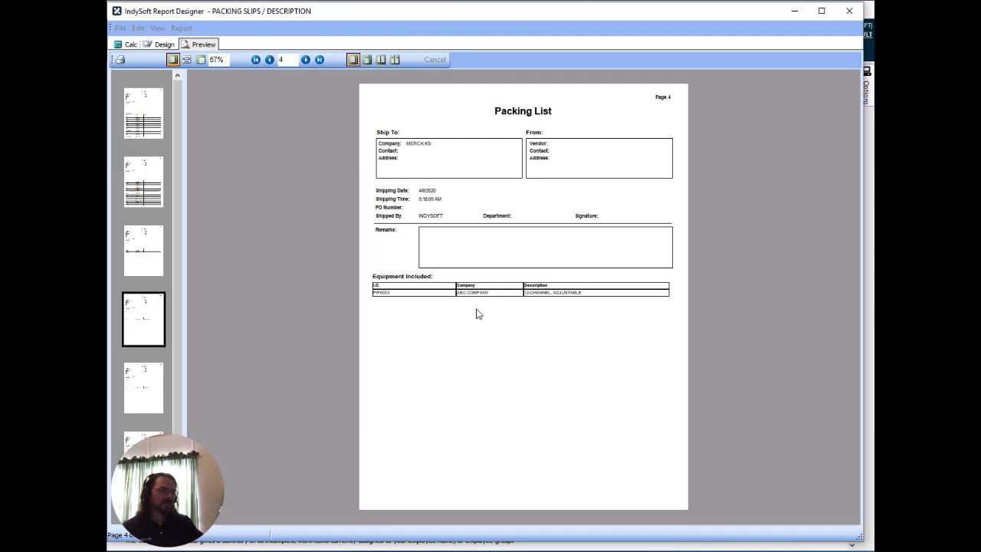
left_click(135, 384)
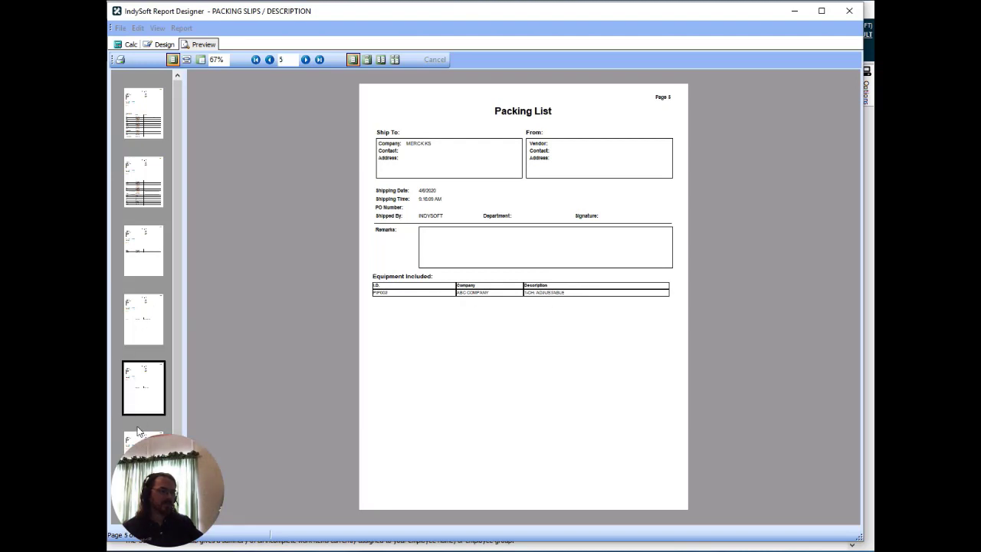
left_click(139, 434)
left_click(305, 59)
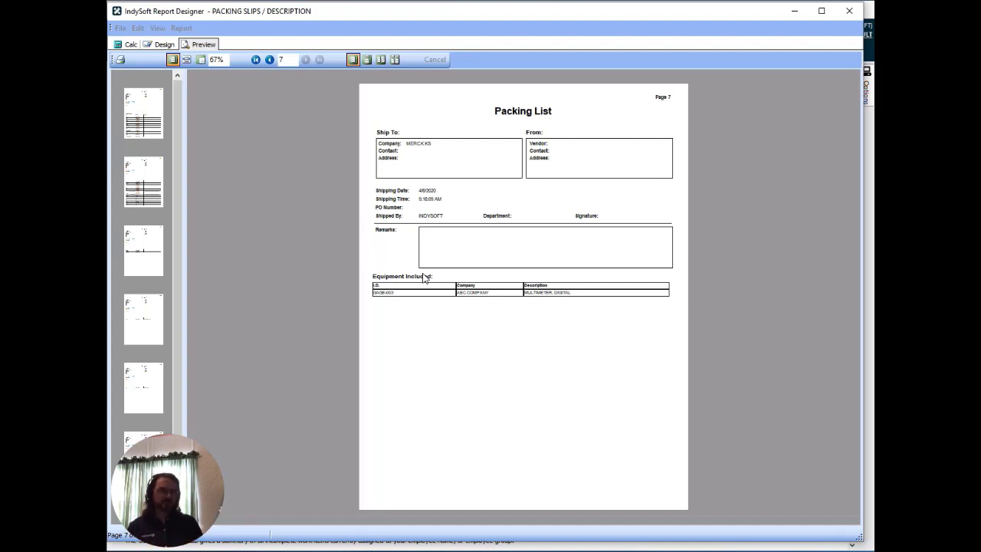
left_click(849, 11)
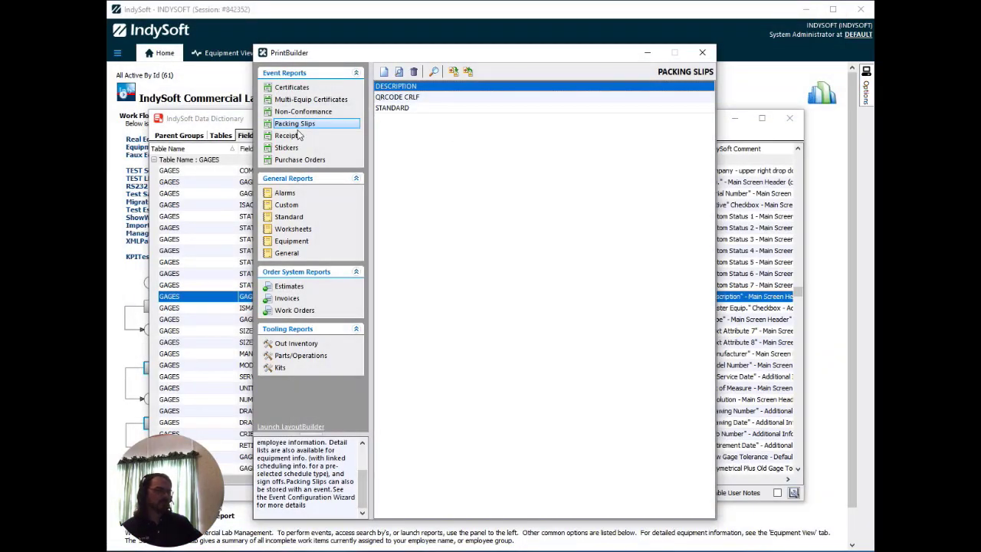
Step: Open the PIPETTE certificate template and show the design of its SubReport2: CalibrationTestPoints
left_click(291, 86)
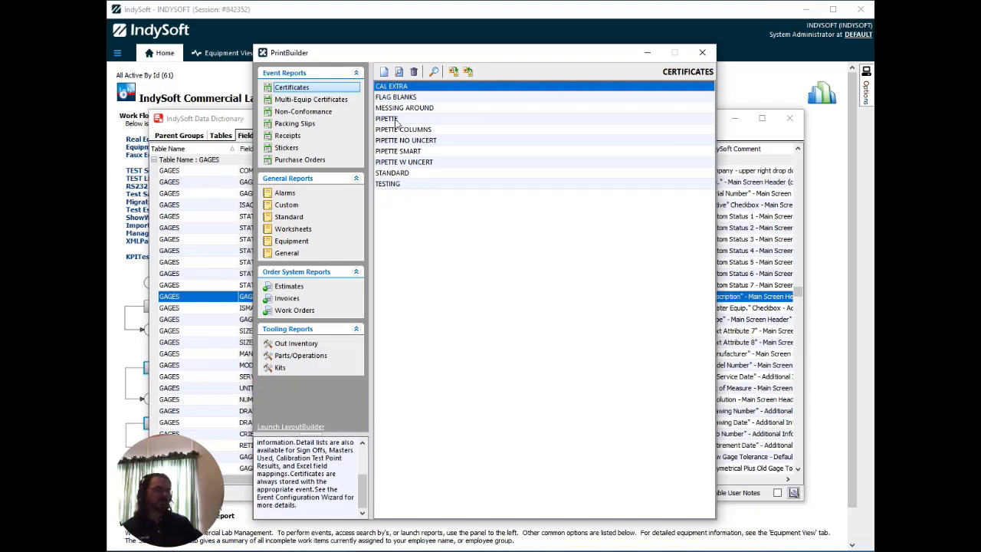
left_click(395, 118)
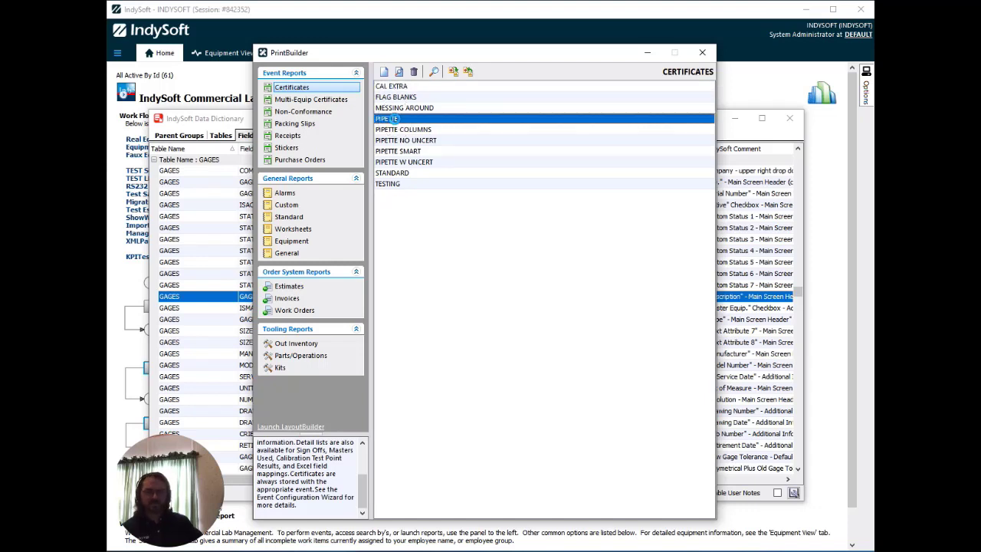
double_click(395, 119)
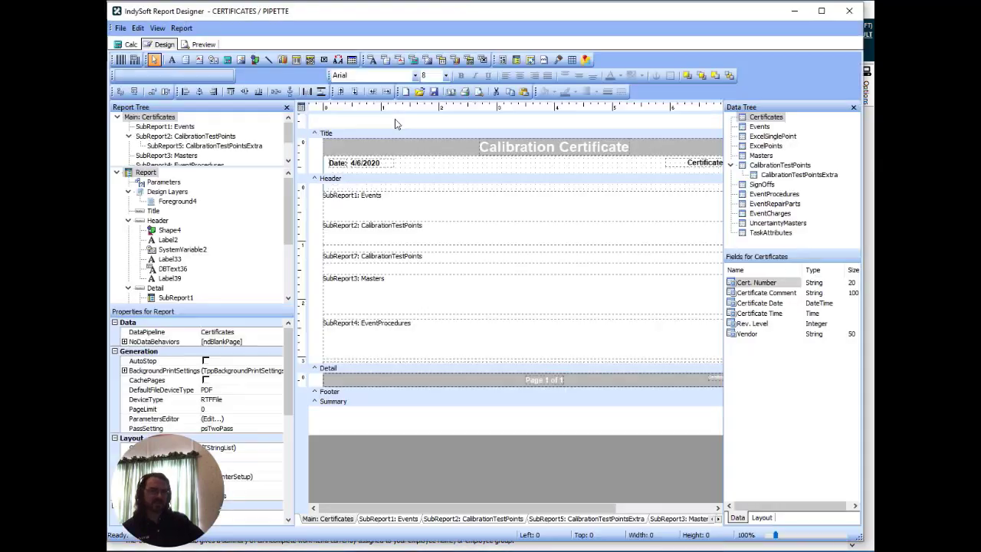
left_click(500, 520)
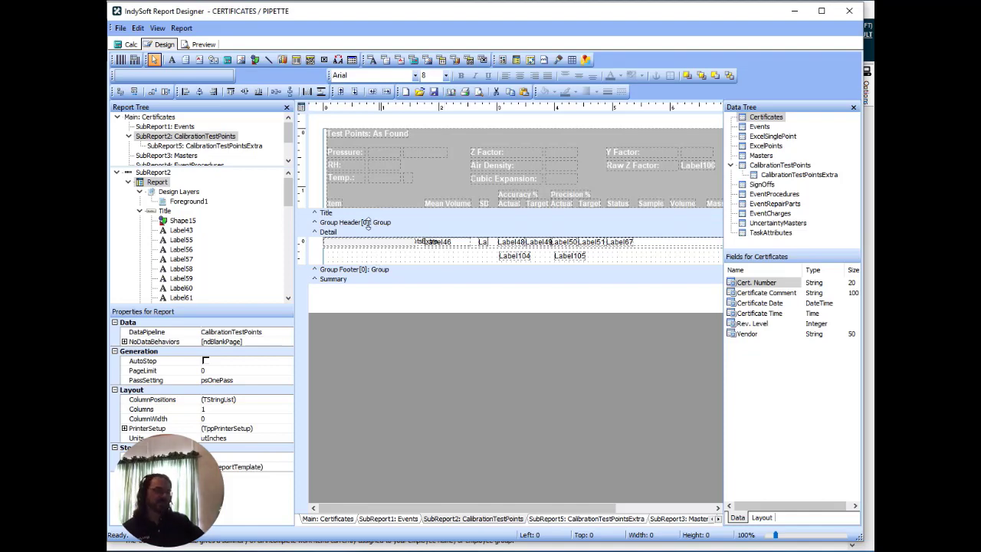
Step: Close the PIPETTE certificate template, browse the event report types through Stickers, and examine the options available for the CG BARCODE template
left_click(848, 11)
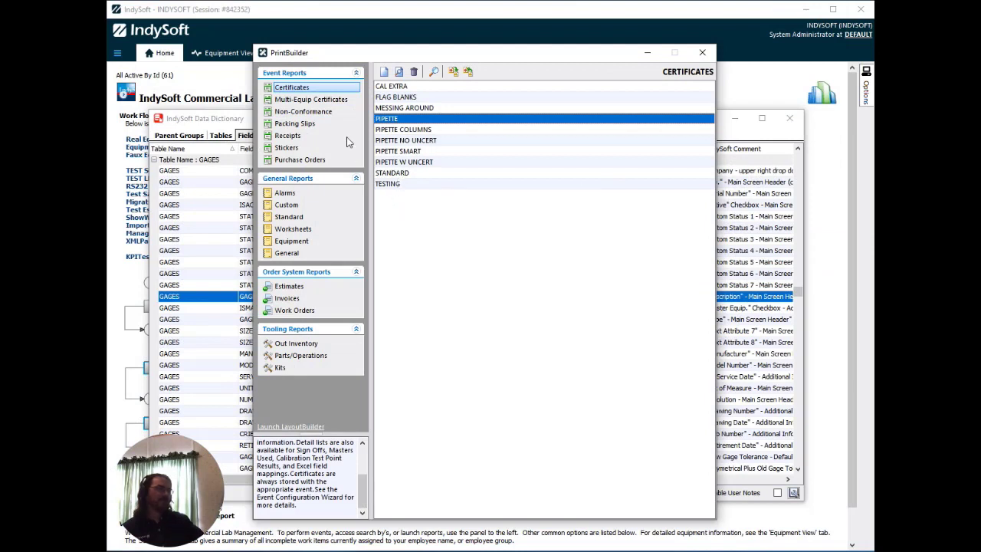
left_click(302, 100)
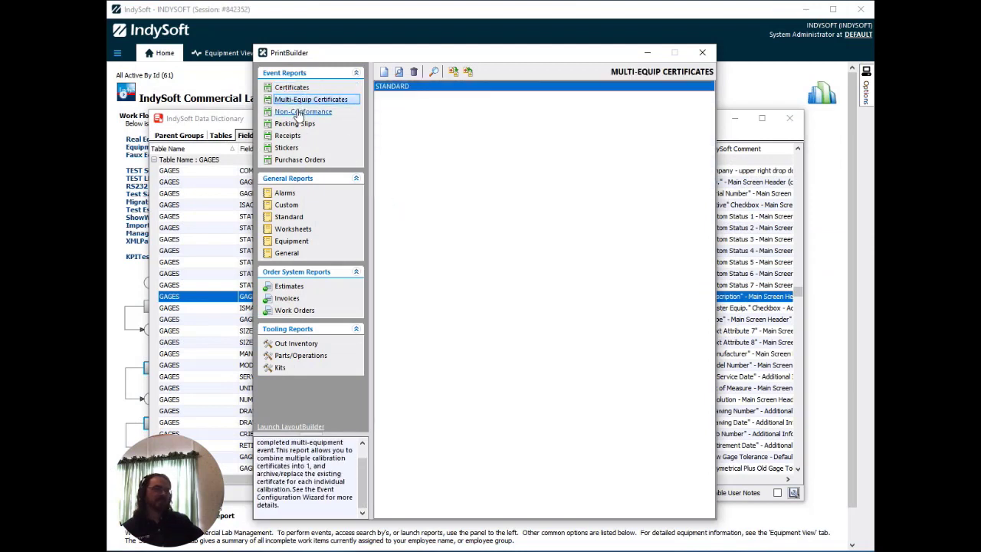
left_click(299, 112)
left_click(295, 123)
left_click(289, 136)
left_click(288, 147)
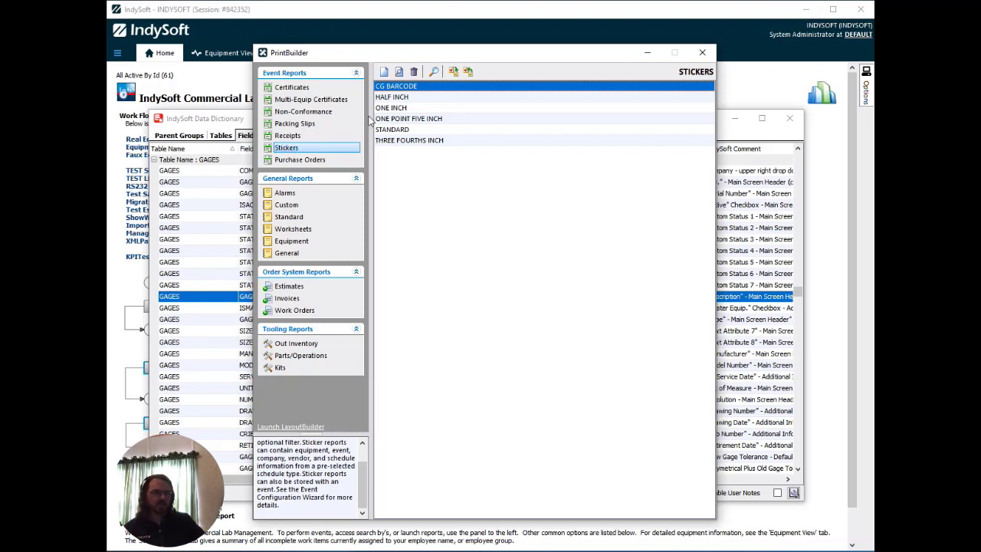
right_click(401, 89)
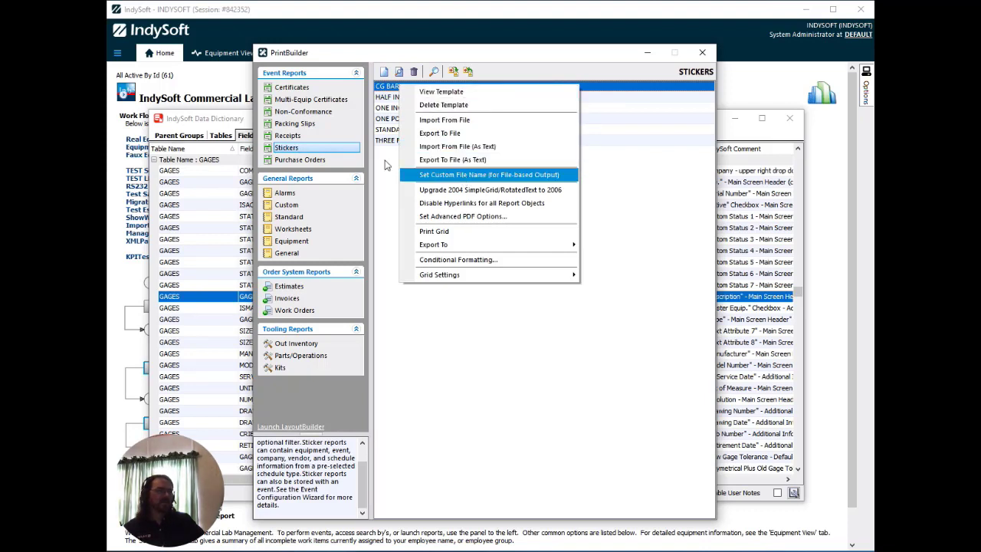
Step: Look through the Receipts and Packing Slips templates and examine the Custom Ordering choices for the DESCRIPTION packing slip
left_click(286, 135)
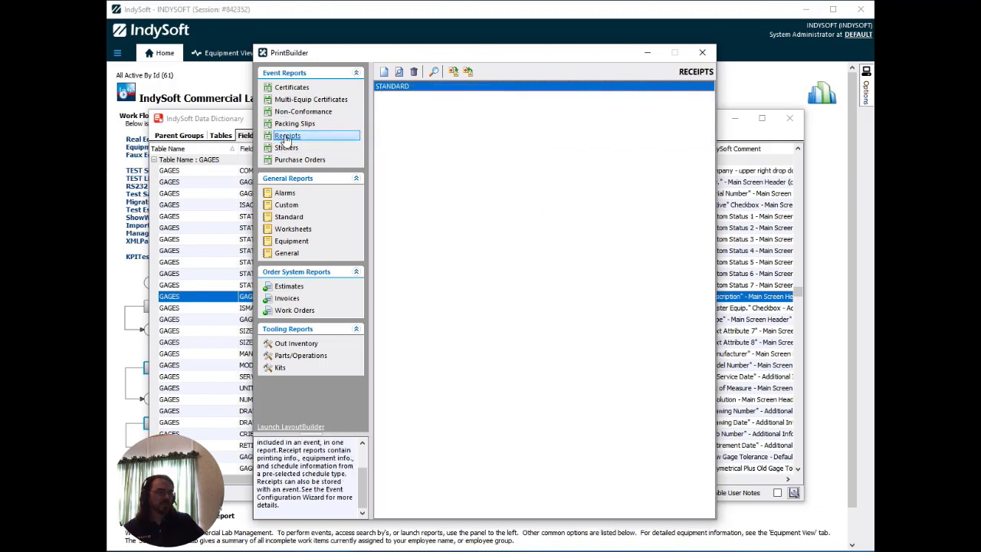
left_click(302, 125)
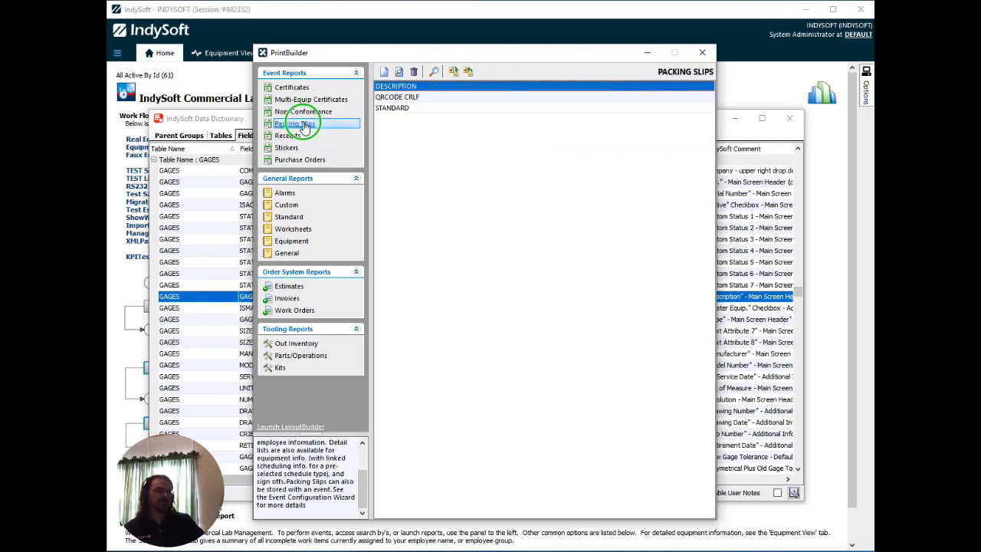
right_click(433, 91)
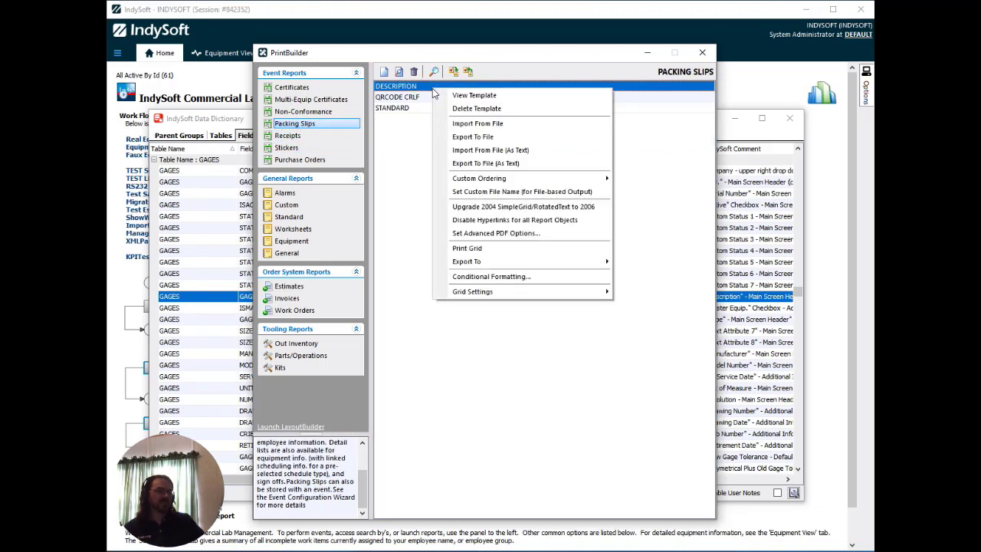
mouse_move(494, 179)
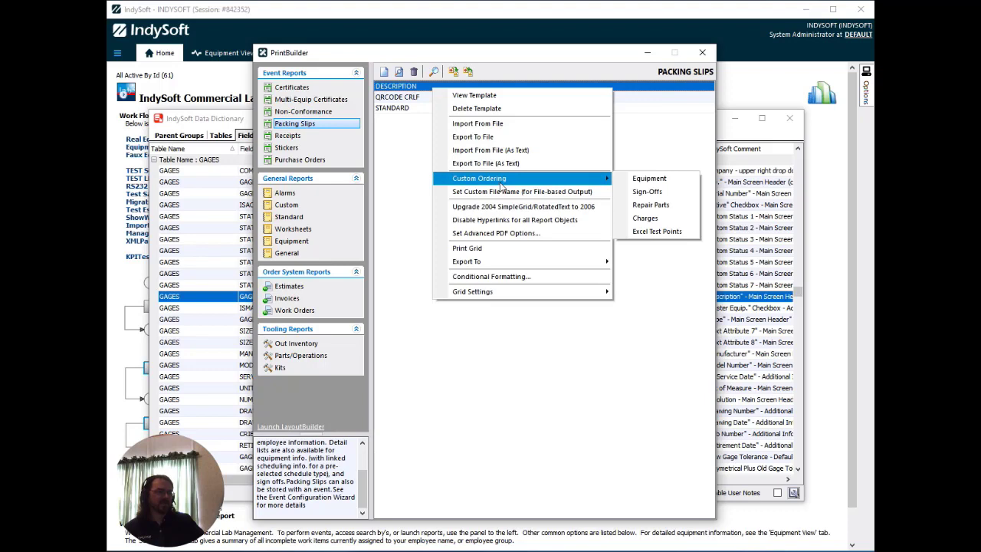
Step: Return to the Certificates templates and examine the Custom Ordering choices for the CAL EXTRA certificate
left_click(304, 89)
right_click(431, 88)
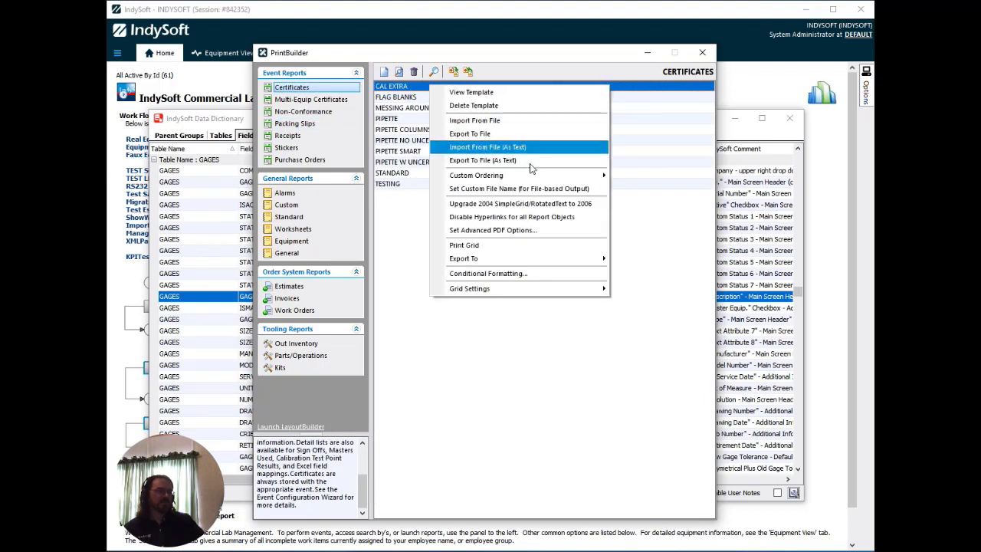
mouse_move(529, 179)
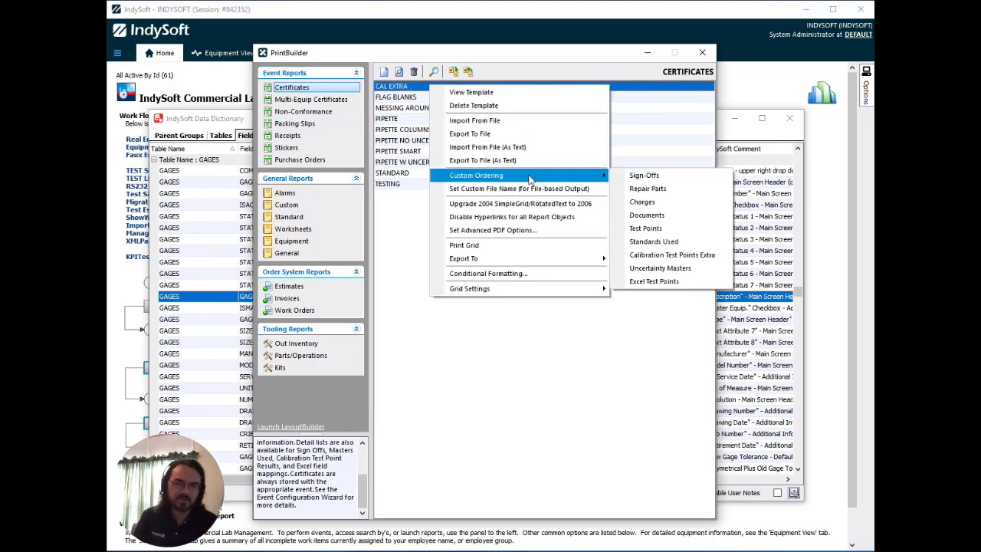